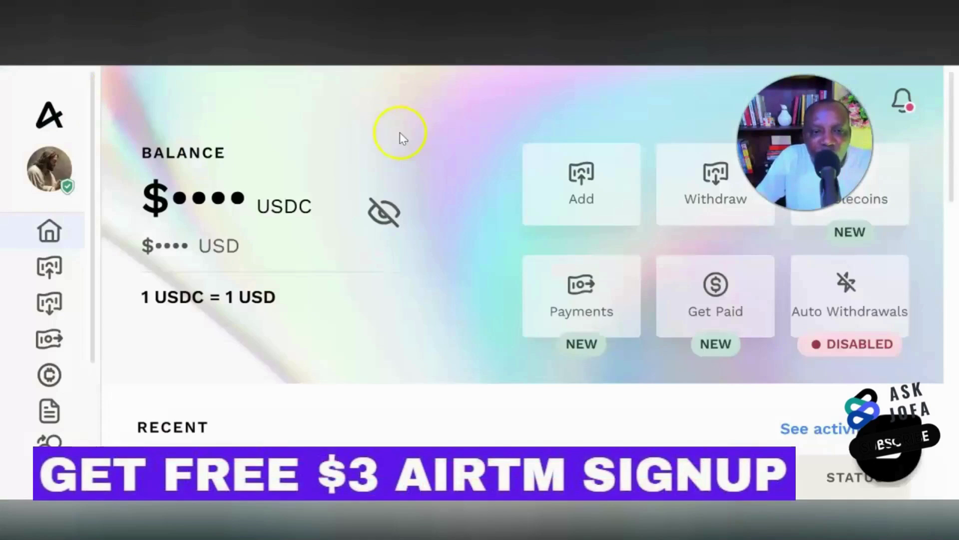
Reveal the Airtm balance and start a withdrawal with PAYEER as the payment method
{"action": "left_click", "coordinate": [384, 212]}
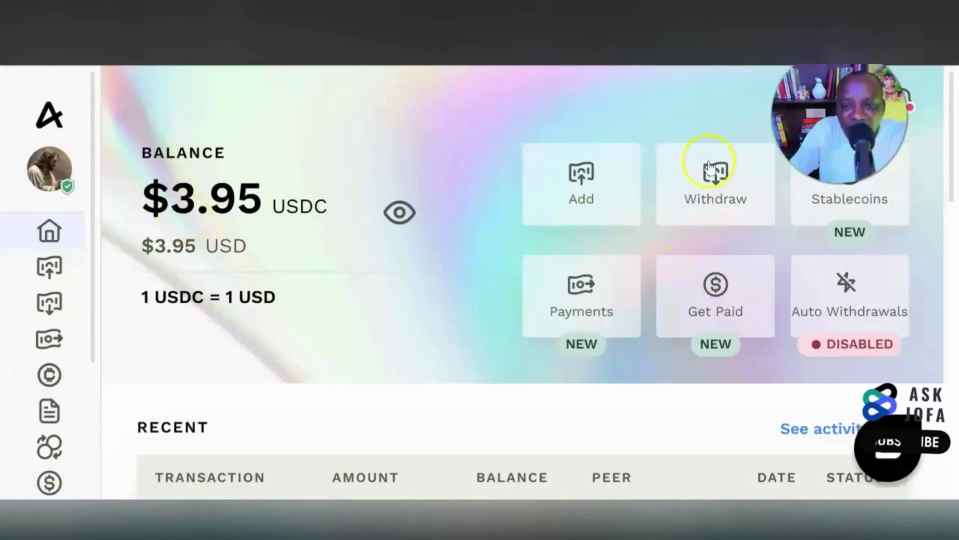
{"action": "left_click", "coordinate": [706, 201]}
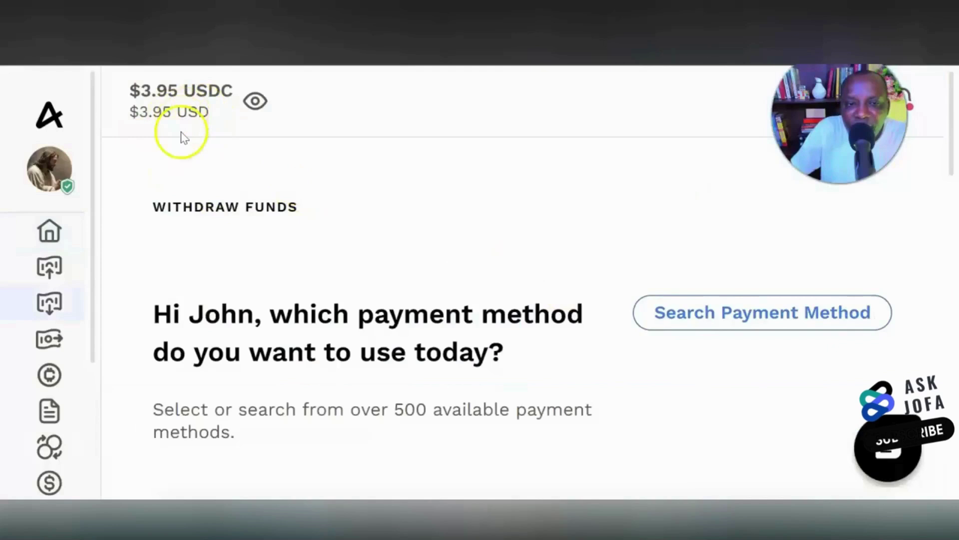
{"action": "left_click", "coordinate": [693, 321]}
{"action": "type", "text": "Payeer"}
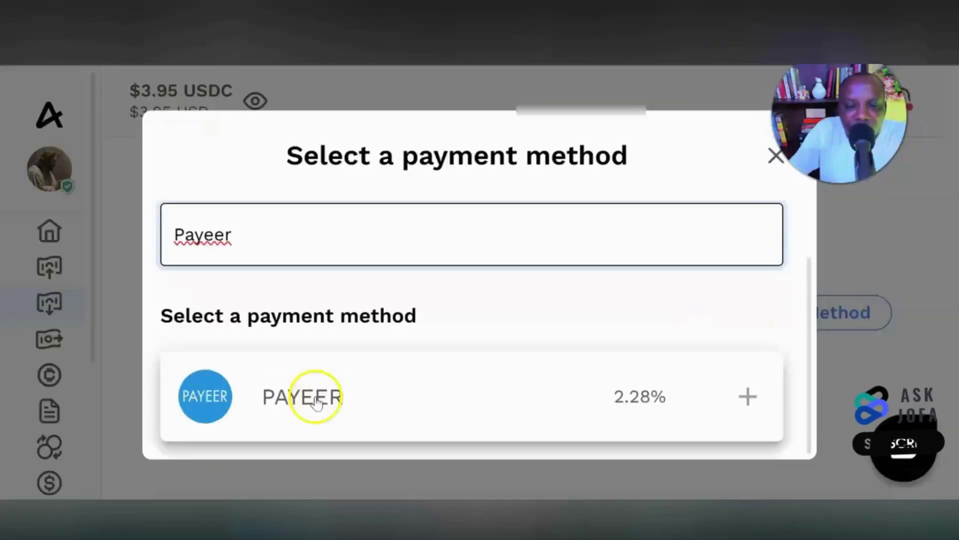
{"action": "left_click", "coordinate": [310, 396]}
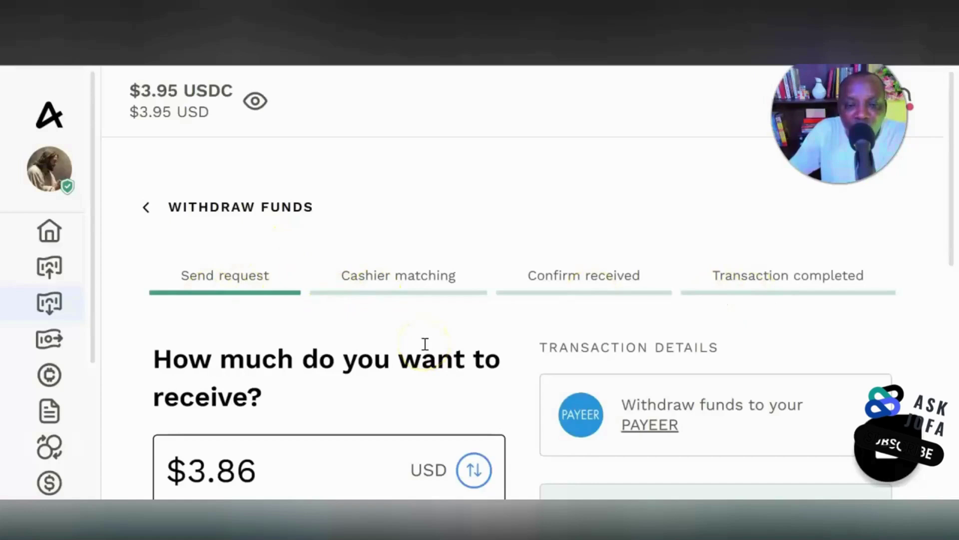
{"action": "scroll", "coordinate": [425, 345], "scroll_direction": "down", "scroll_amount": 1}
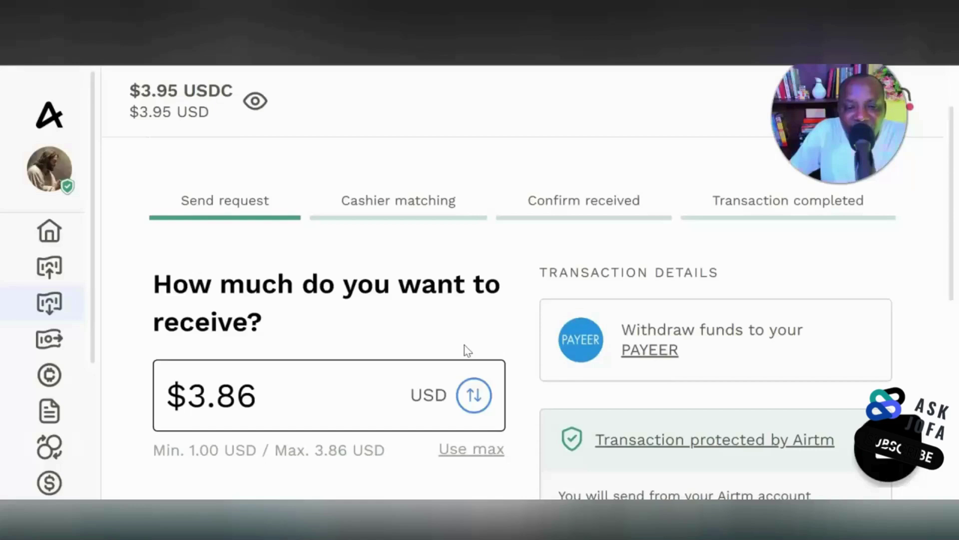
{"action": "scroll", "coordinate": [943, 300], "scroll_direction": "down", "scroll_amount": 5}
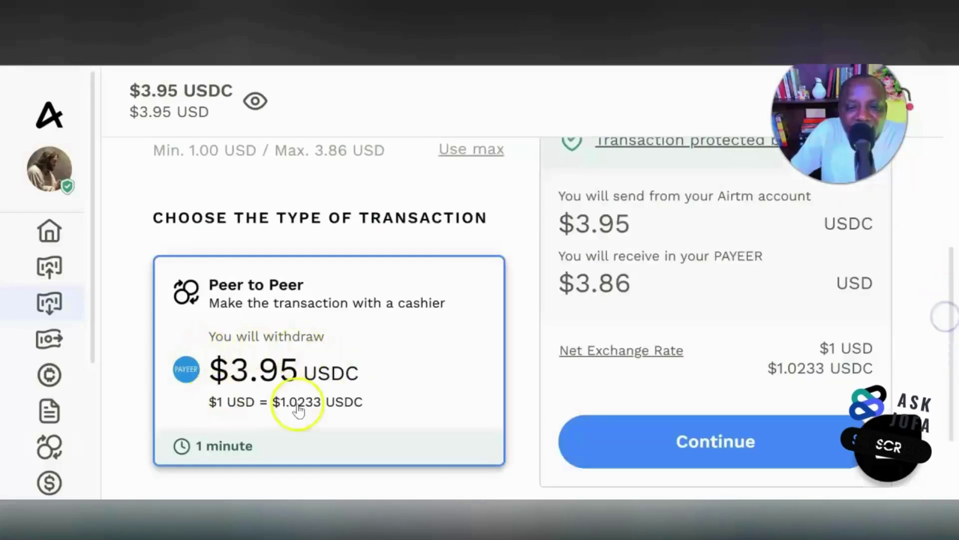
{"action": "scroll", "coordinate": [332, 396], "scroll_direction": "up", "scroll_amount": 5}
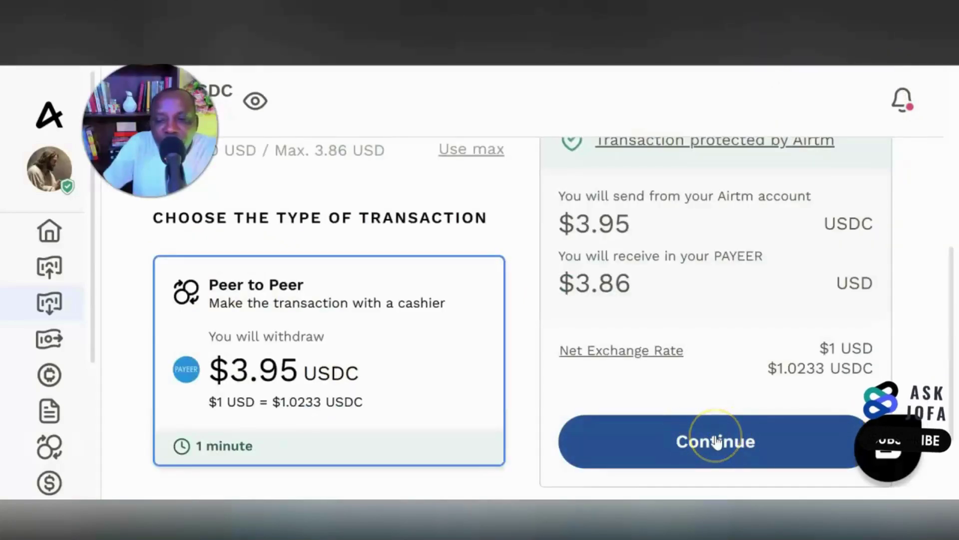
Continue the peer-to-peer withdrawal using the existing PAYEER account
{"action": "left_click", "coordinate": [718, 442]}
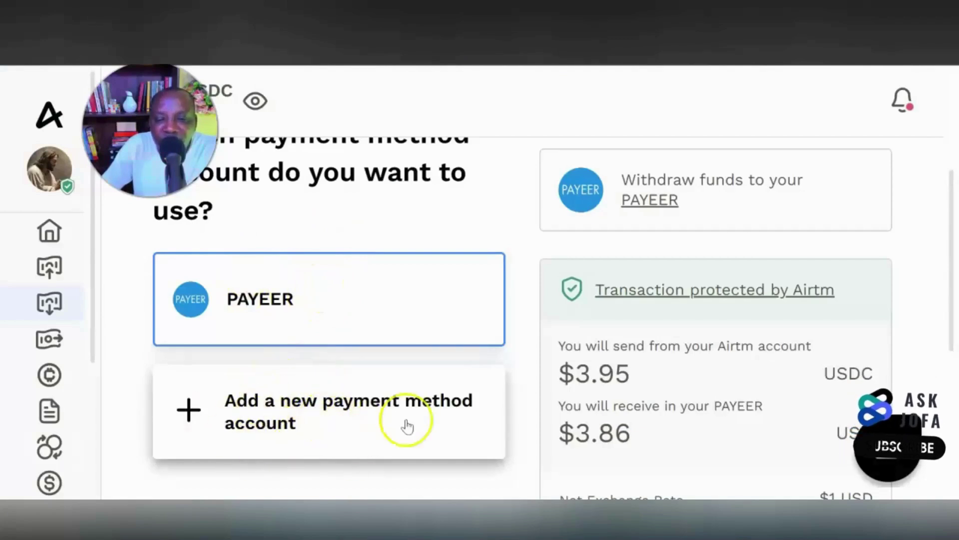
{"action": "scroll", "coordinate": [690, 420], "scroll_direction": "down", "scroll_amount": 2}
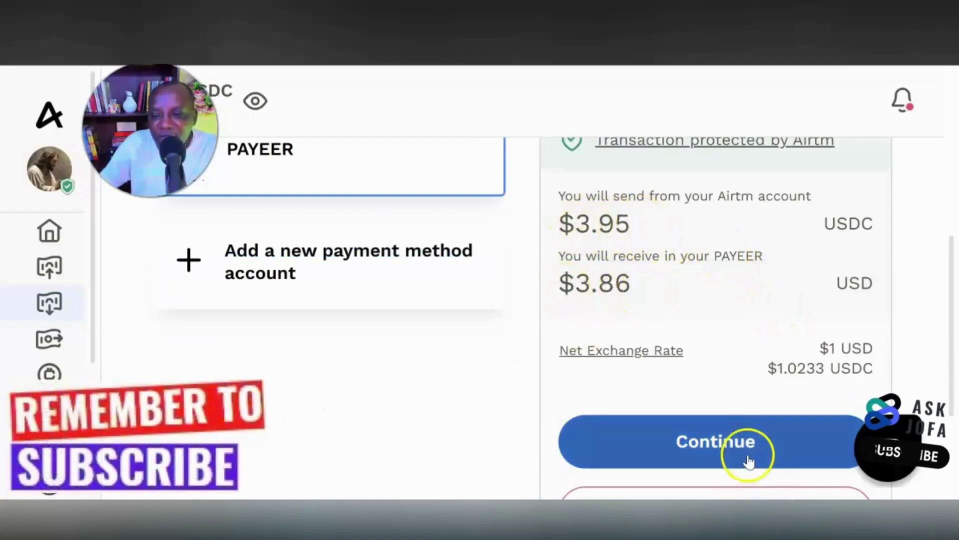
{"action": "left_click", "coordinate": [738, 441]}
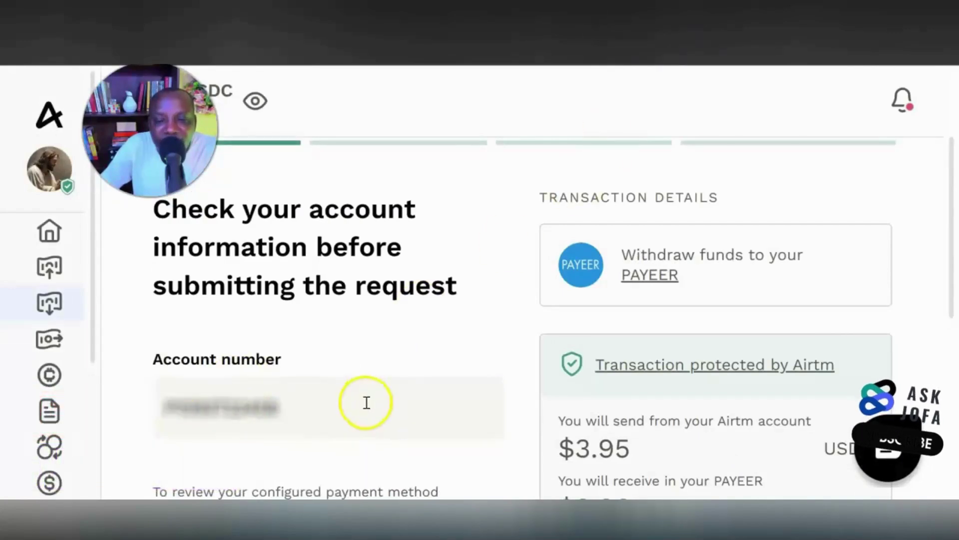
{"action": "scroll", "coordinate": [592, 401], "scroll_direction": "down", "scroll_amount": 3}
{"action": "scroll", "coordinate": [659, 402], "scroll_direction": "down", "scroll_amount": 3}
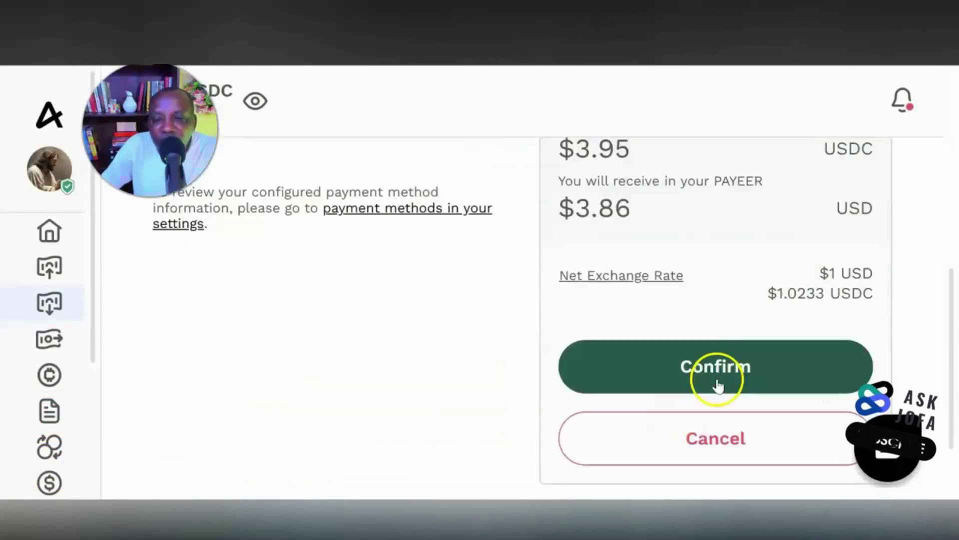
Submit the $3.86 Payeer withdrawal request for cashier matching
{"action": "left_click", "coordinate": [718, 384]}
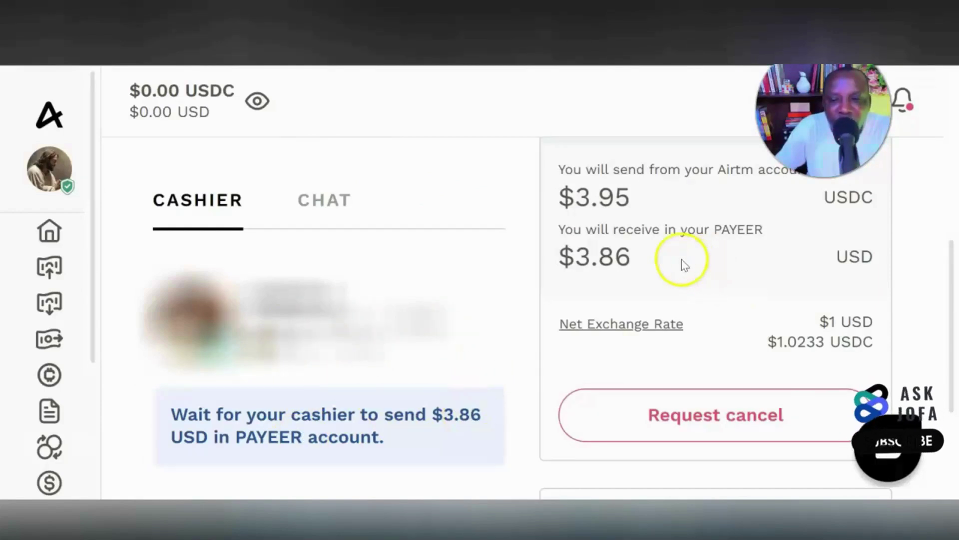
Reload the Payeer balance page, still at 0.01 USD, then go back to Airtm
{"action": "left_click", "coordinate": [697, 30]}
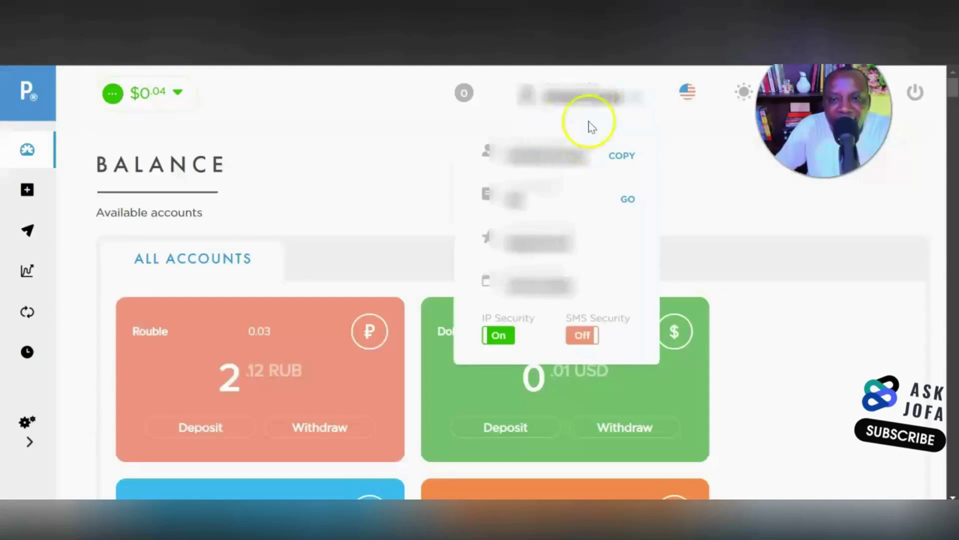
{"action": "left_click", "coordinate": [367, 164]}
{"action": "right_click", "coordinate": [325, 147]}
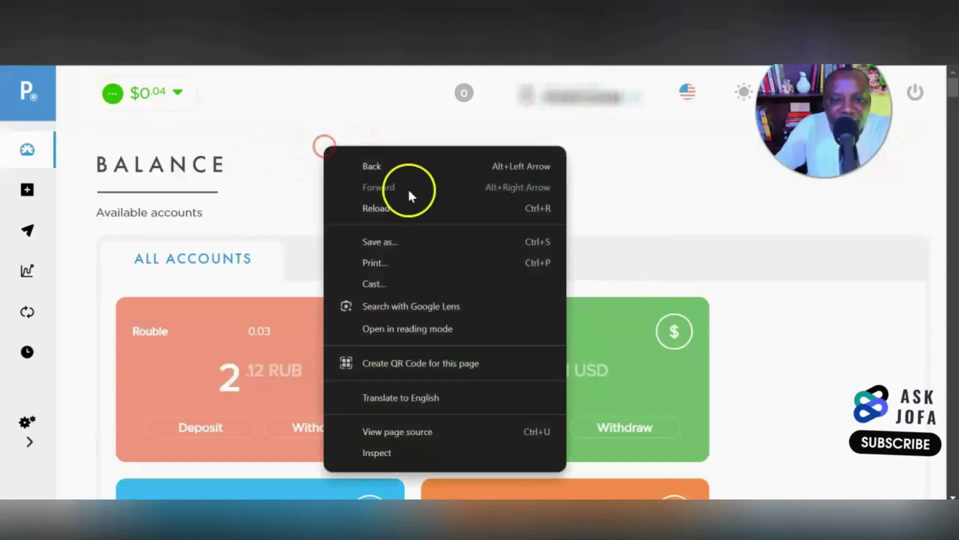
{"action": "left_click", "coordinate": [407, 207]}
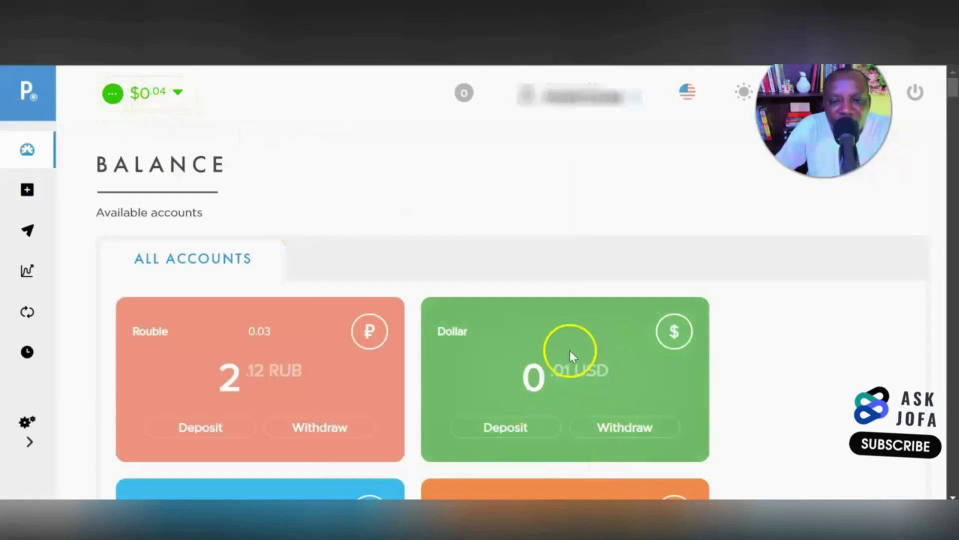
{"action": "key", "text": "ctrl+Tab"}
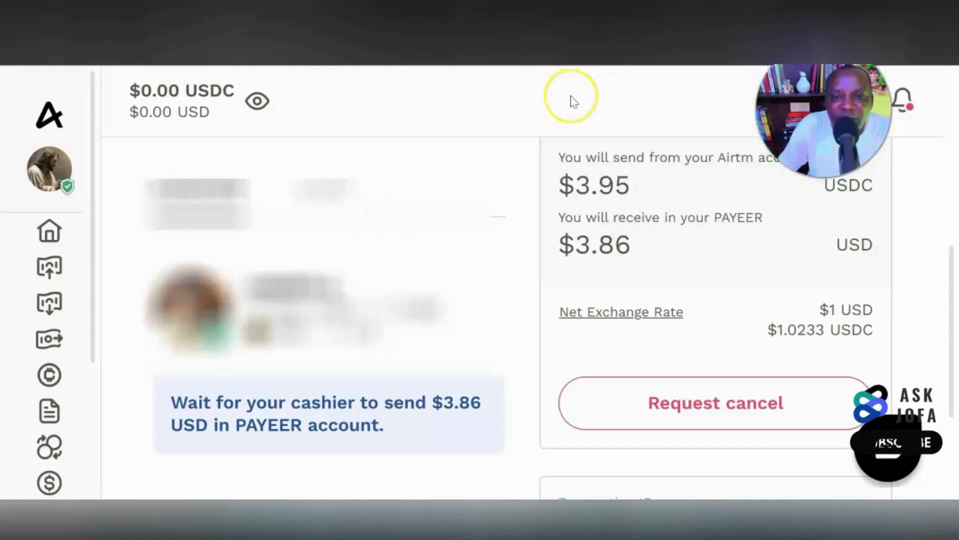
{"action": "scroll", "coordinate": [412, 417], "scroll_direction": "down", "scroll_amount": 1}
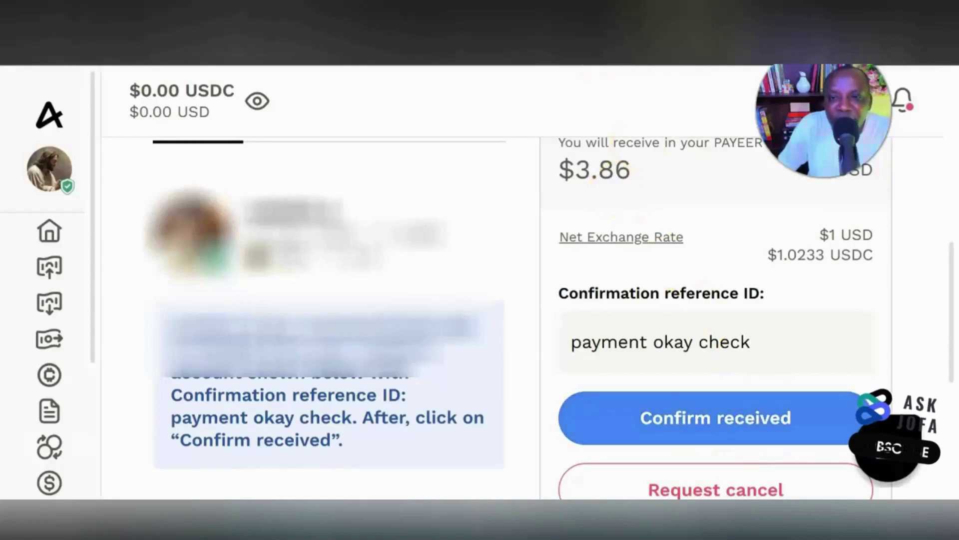
Note the cashier's 'payment okay check' reference and check the Payeer balance page
{"action": "left_click", "coordinate": [660, 38]}
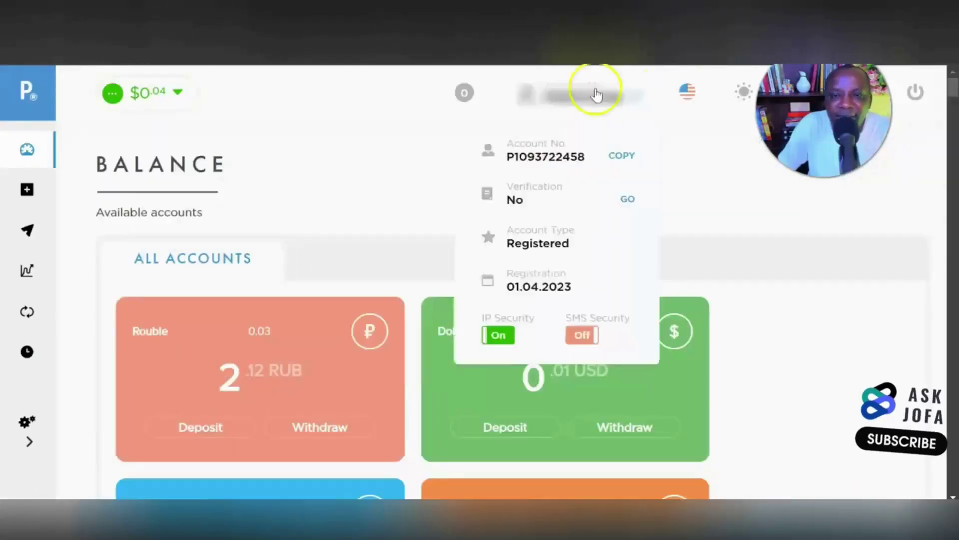
Reload the Payeer page so the Dollar balance shows 3.87 USD
{"action": "right_click", "coordinate": [346, 151]}
{"action": "left_click", "coordinate": [397, 210]}
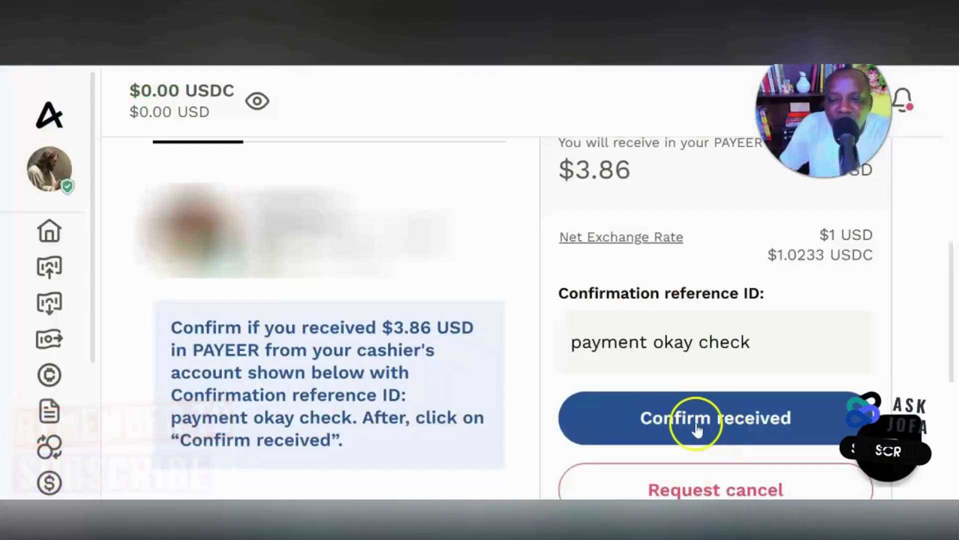
Confirm receiving the correct $3.86 amount in Airtm, then view the Payeer balance
{"action": "left_click", "coordinate": [697, 426]}
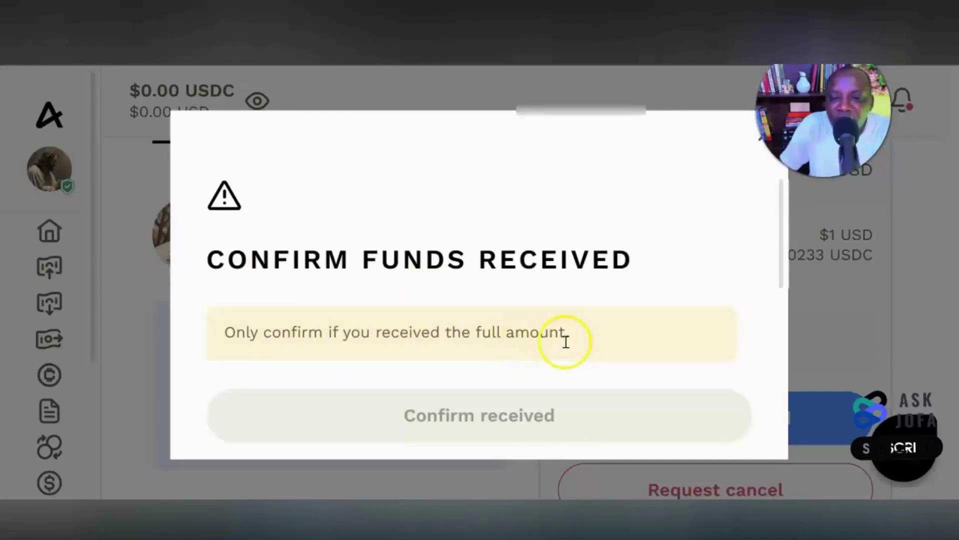
{"action": "scroll", "coordinate": [565, 341], "scroll_direction": "down", "scroll_amount": 2}
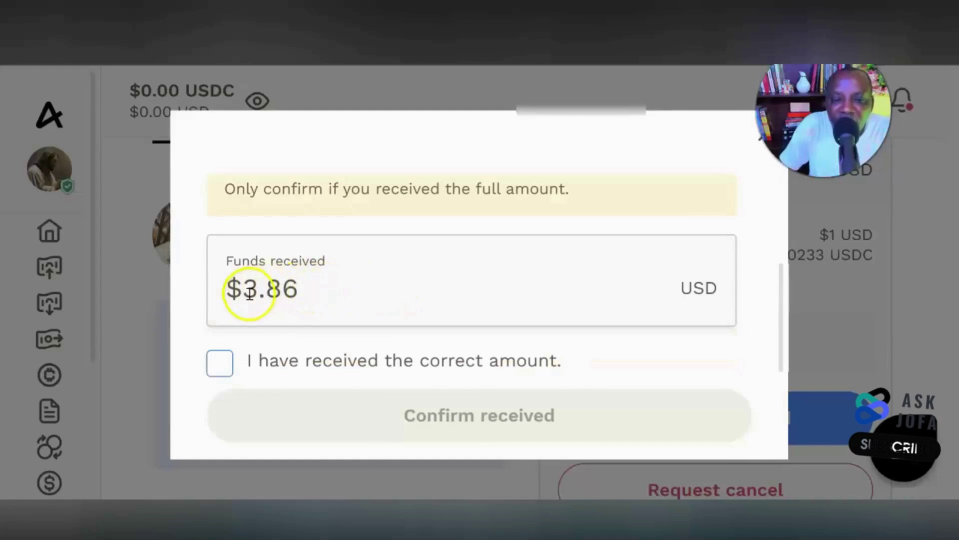
{"action": "left_click", "coordinate": [220, 363]}
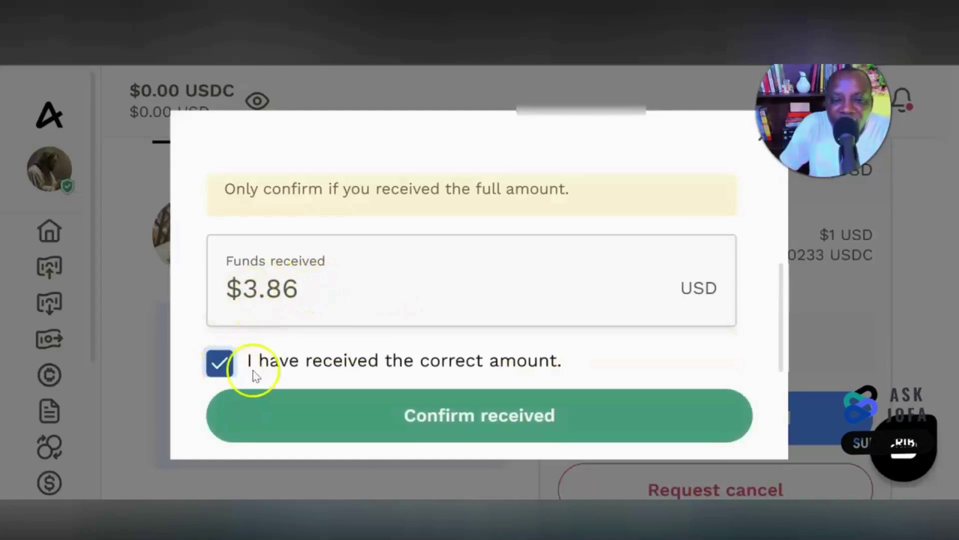
{"action": "left_click", "coordinate": [472, 428]}
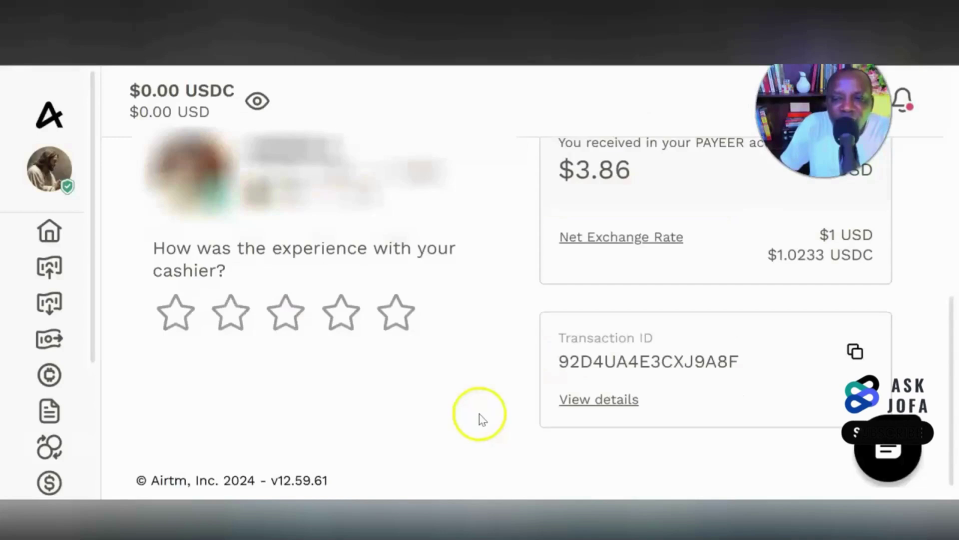
{"action": "scroll", "coordinate": [372, 350], "scroll_direction": "up", "scroll_amount": 5}
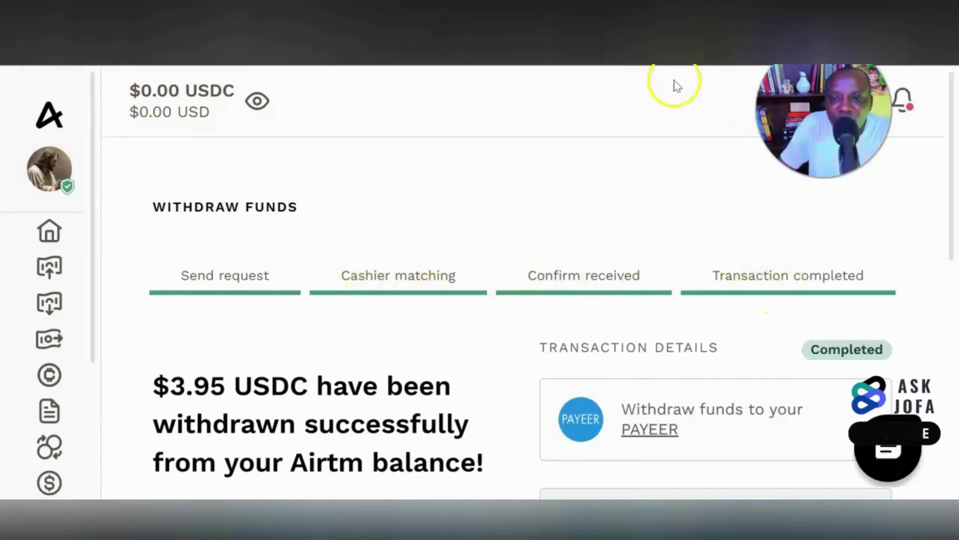
{"action": "left_click", "coordinate": [671, 15]}
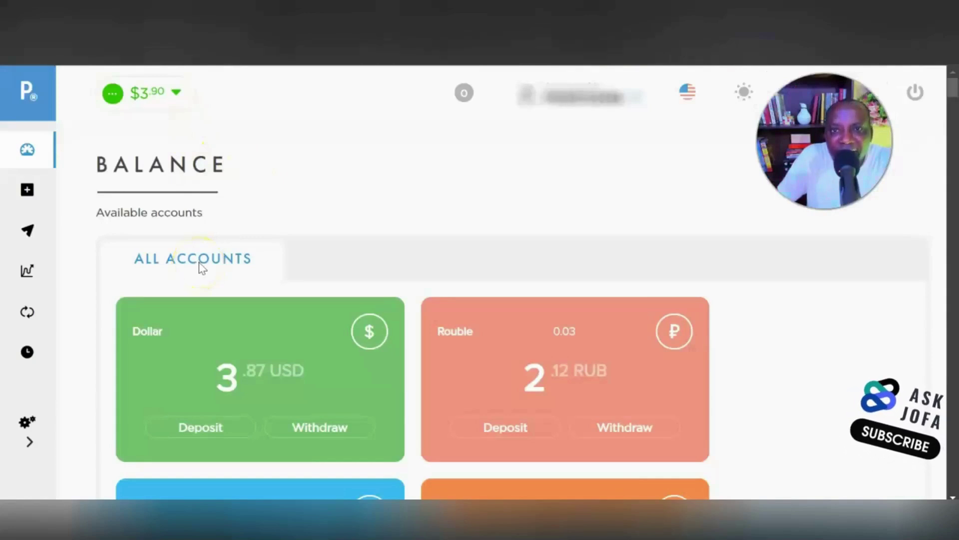
{"action": "left_click", "coordinate": [228, 223]}
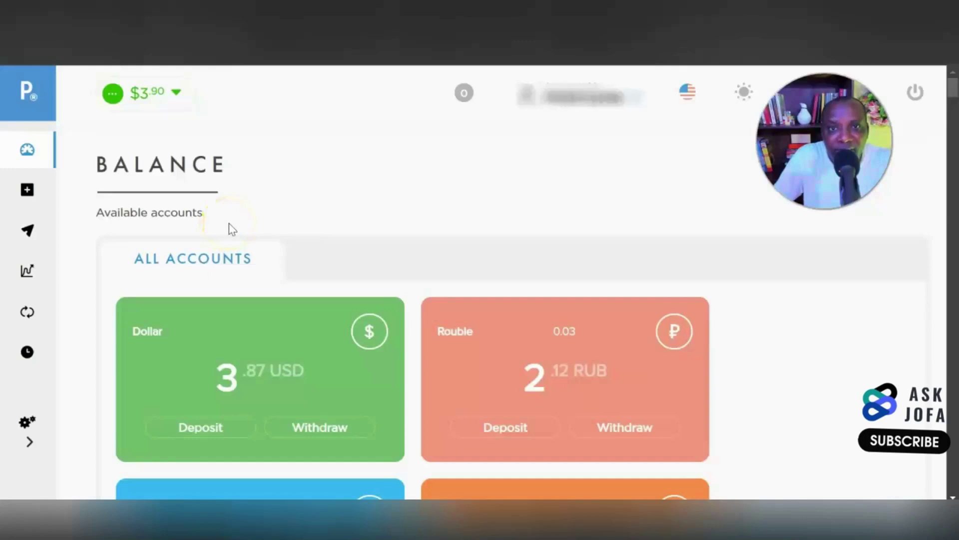
{"action": "left_click", "coordinate": [292, 225]}
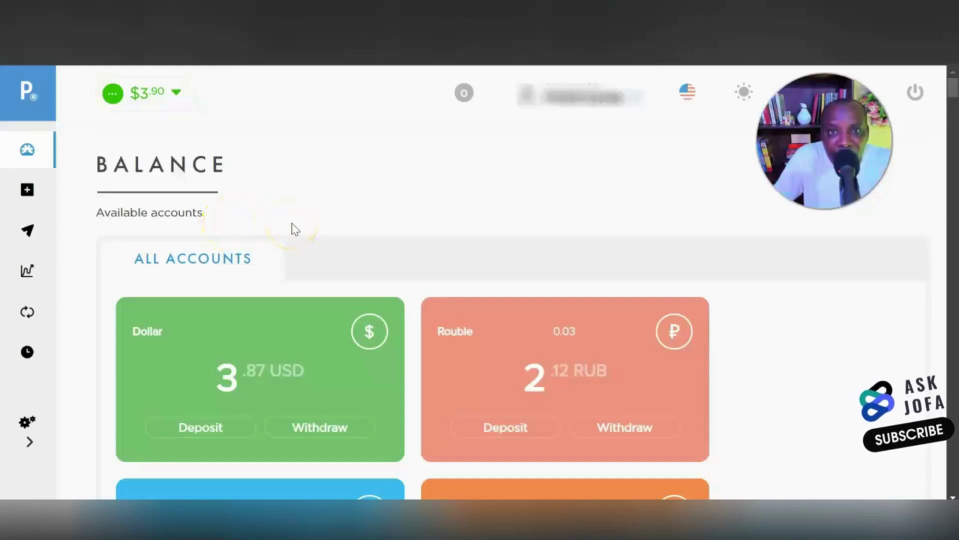
{"action": "left_click", "coordinate": [354, 177]}
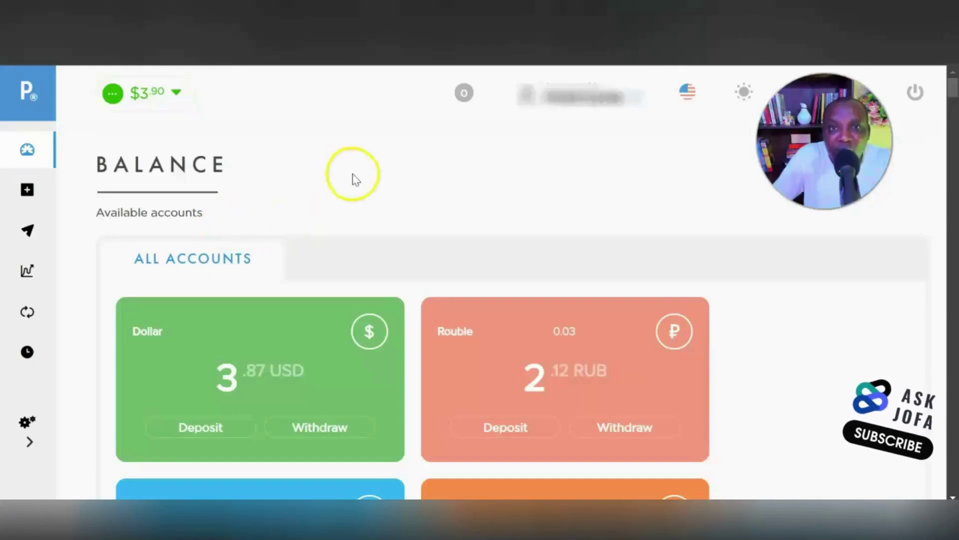
{"action": "left_click", "coordinate": [358, 188]}
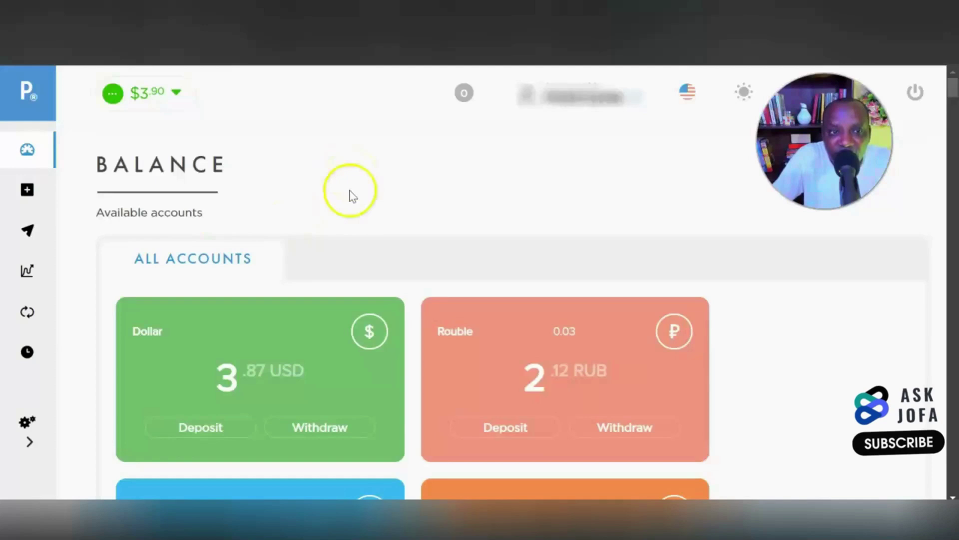
{"action": "left_click", "coordinate": [595, 177]}
{"action": "left_click", "coordinate": [622, 171]}
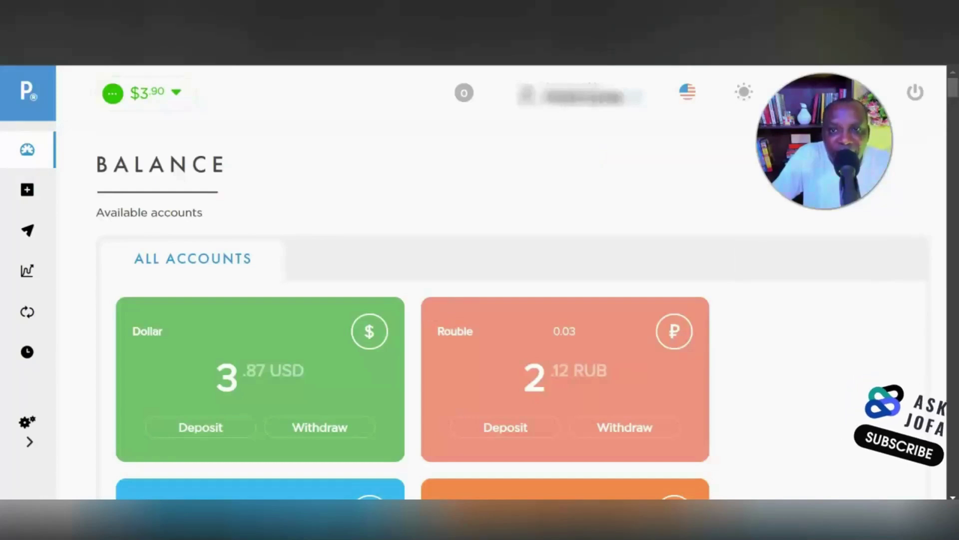
{"action": "scroll", "coordinate": [521, 258], "scroll_direction": "down", "scroll_amount": 2}
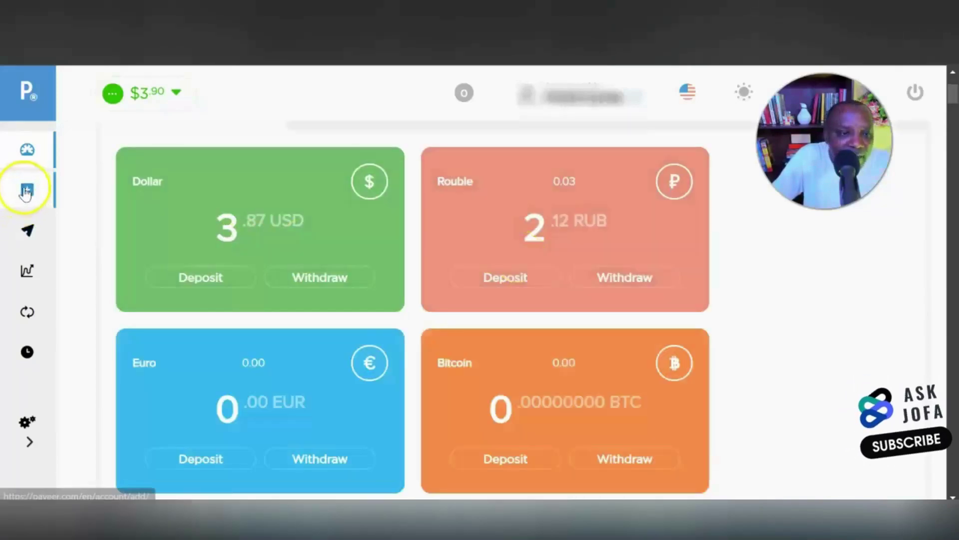
{"action": "scroll", "coordinate": [417, 255], "scroll_direction": "up", "scroll_amount": 2}
{"action": "scroll", "coordinate": [418, 254], "scroll_direction": "down", "scroll_amount": 2}
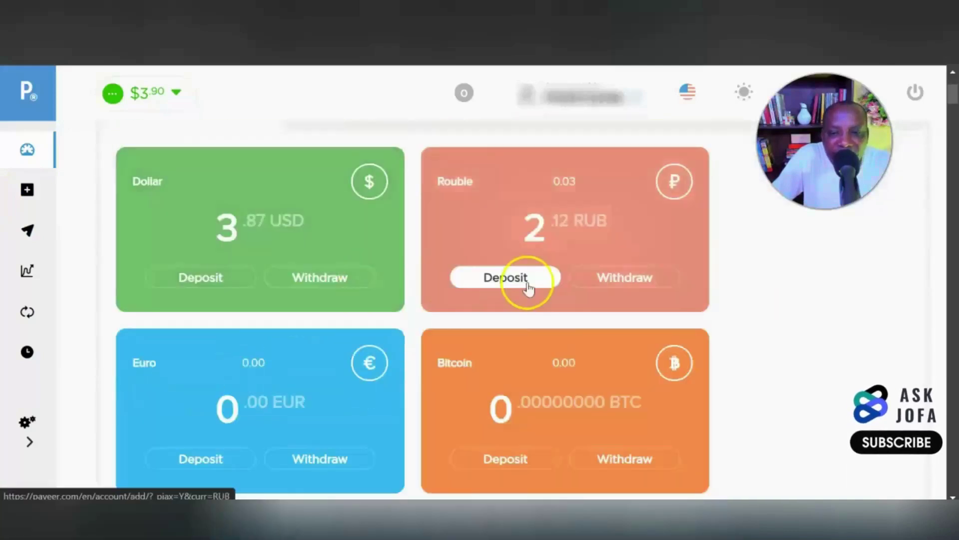
{"action": "scroll", "coordinate": [552, 344], "scroll_direction": "down", "scroll_amount": 3}
{"action": "scroll", "coordinate": [548, 367], "scroll_direction": "down", "scroll_amount": 3}
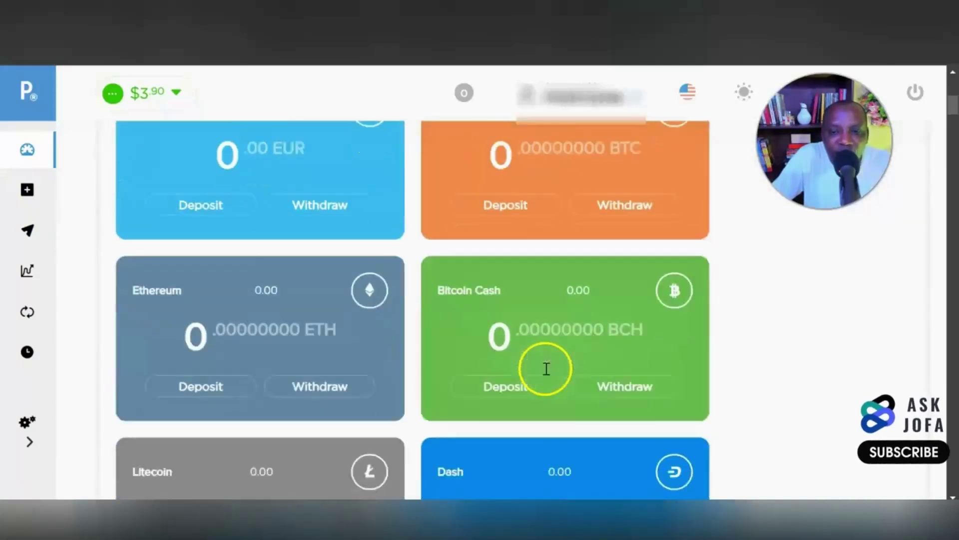
{"action": "scroll", "coordinate": [547, 367], "scroll_direction": "down", "scroll_amount": 3}
{"action": "scroll", "coordinate": [545, 374], "scroll_direction": "down", "scroll_amount": 3}
{"action": "scroll", "coordinate": [544, 387], "scroll_direction": "down", "scroll_amount": 4}
{"action": "scroll", "coordinate": [545, 397], "scroll_direction": "down", "scroll_amount": 4}
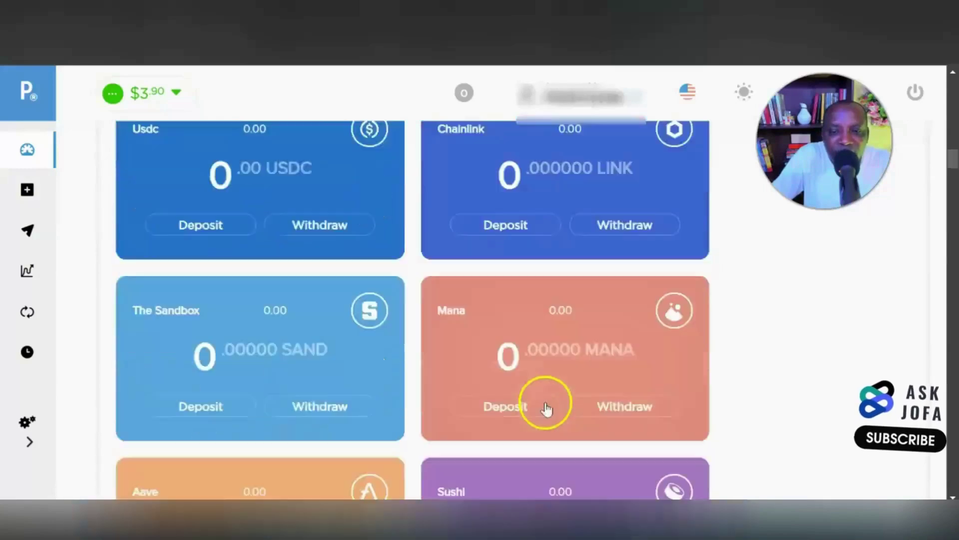
{"action": "scroll", "coordinate": [544, 405], "scroll_direction": "down", "scroll_amount": 4}
{"action": "scroll", "coordinate": [555, 427], "scroll_direction": "down", "scroll_amount": 4}
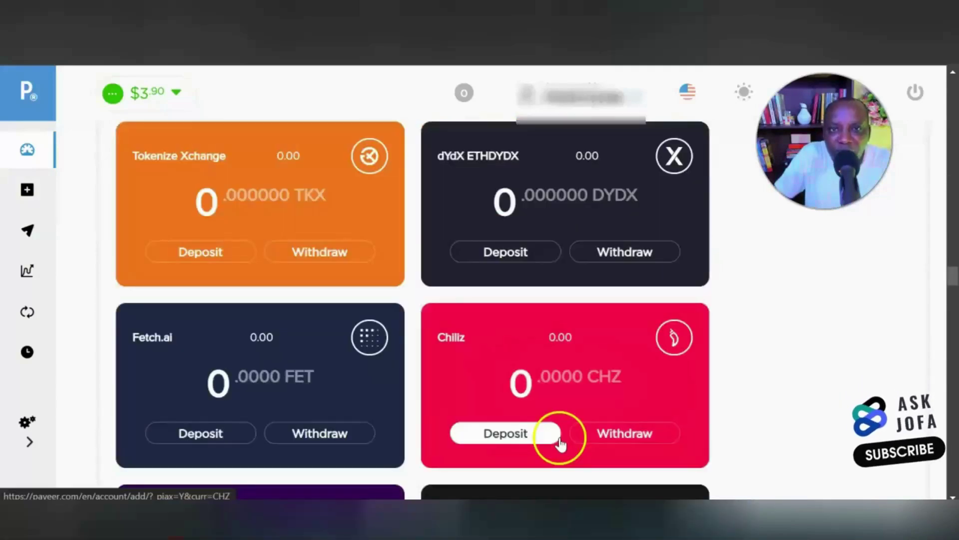
{"action": "scroll", "coordinate": [562, 441], "scroll_direction": "down", "scroll_amount": 3}
{"action": "scroll", "coordinate": [539, 354], "scroll_direction": "down", "scroll_amount": 4}
{"action": "scroll", "coordinate": [555, 375], "scroll_direction": "down", "scroll_amount": 3}
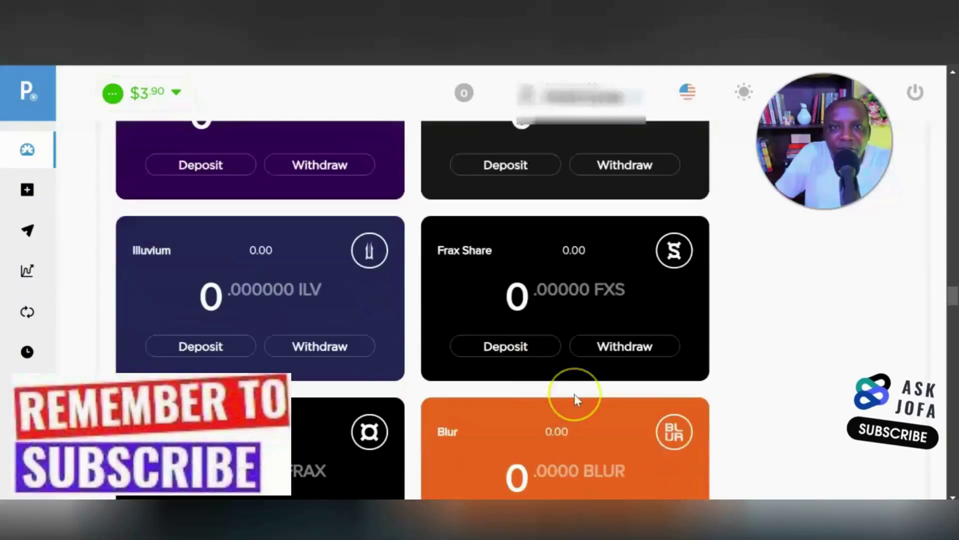
{"action": "scroll", "coordinate": [575, 391], "scroll_direction": "down", "scroll_amount": 4}
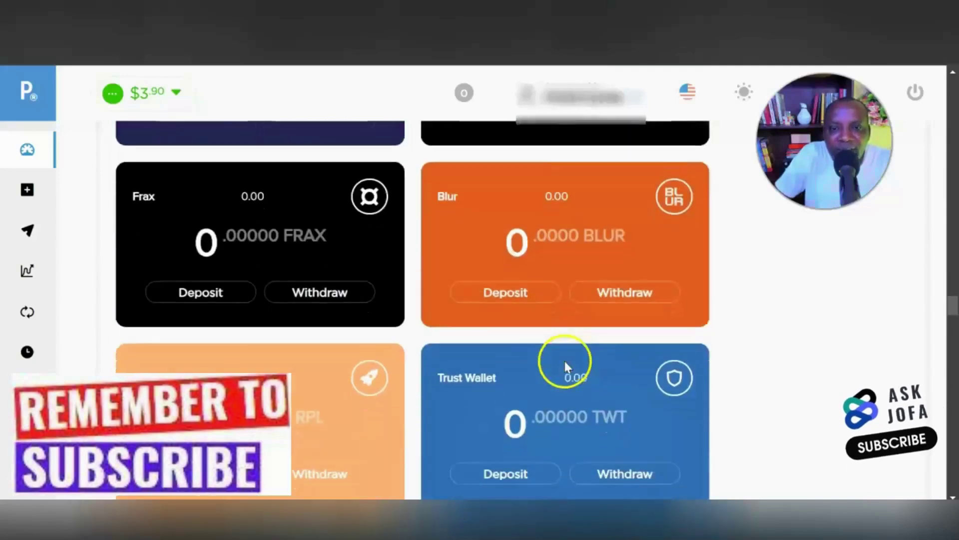
{"action": "scroll", "coordinate": [564, 360], "scroll_direction": "down", "scroll_amount": 4}
{"action": "scroll", "coordinate": [565, 364], "scroll_direction": "down", "scroll_amount": 4}
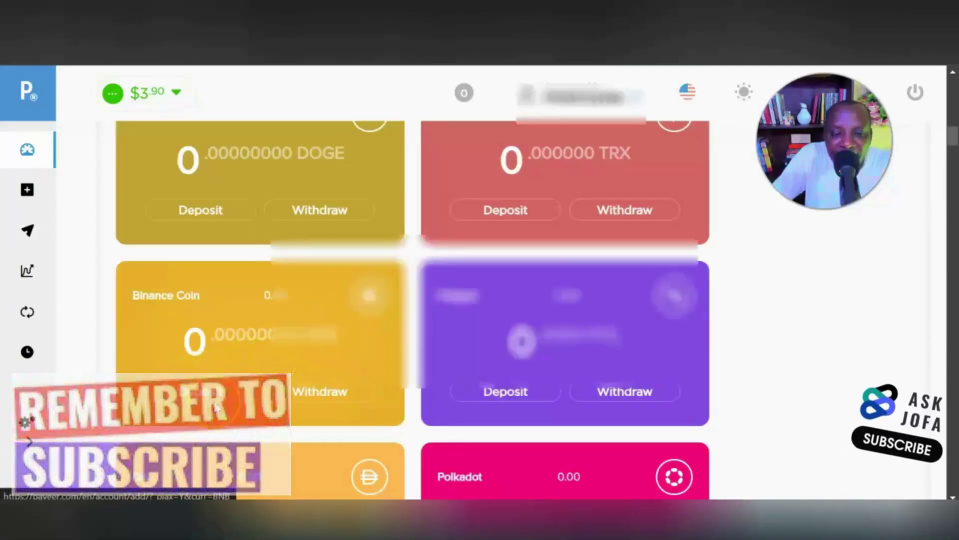
Open the Binance Coin deposit addresses and copy the BEP-20 address
{"action": "left_click", "coordinate": [214, 394]}
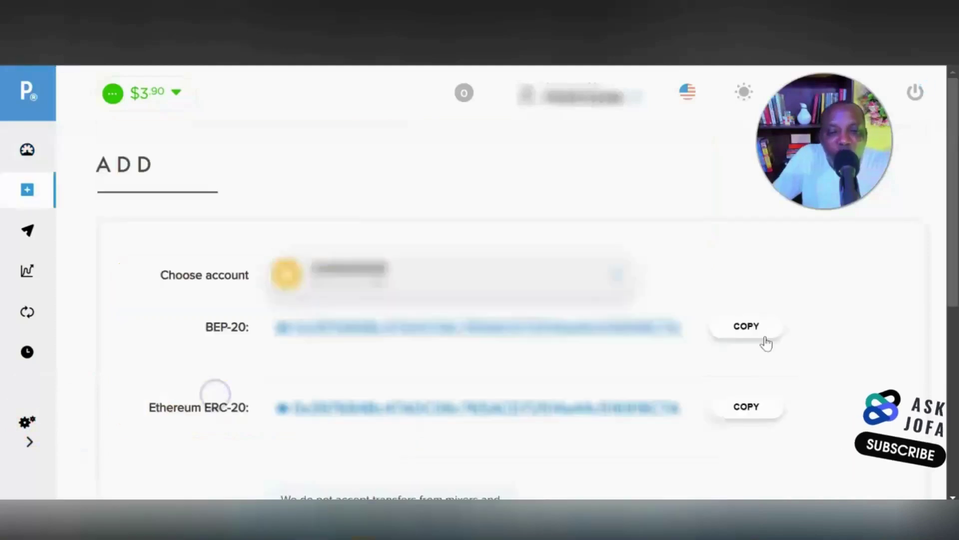
{"action": "scroll", "coordinate": [766, 342], "scroll_direction": "down", "scroll_amount": 1}
{"action": "left_click", "coordinate": [747, 252]}
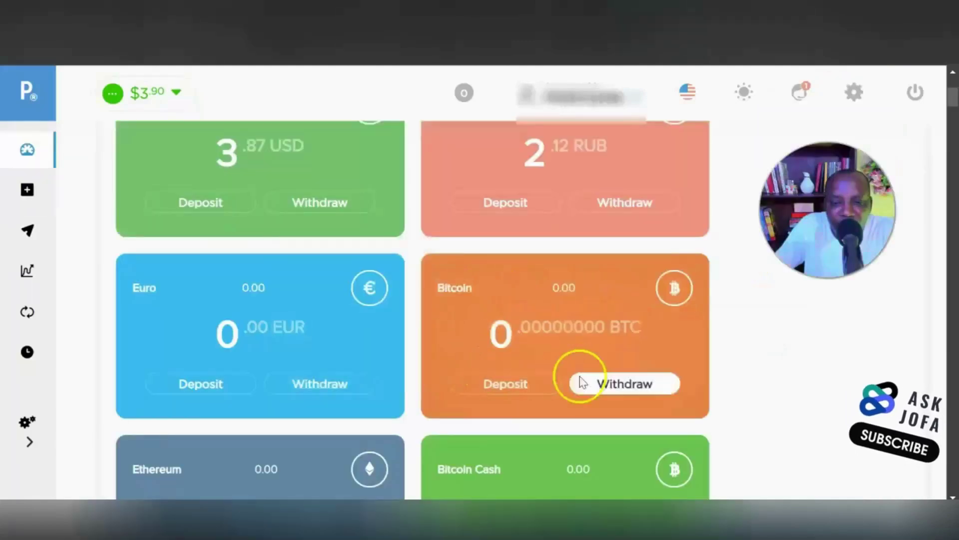
Open the Bitcoin deposit page and copy its deposit address
{"action": "left_click", "coordinate": [502, 390]}
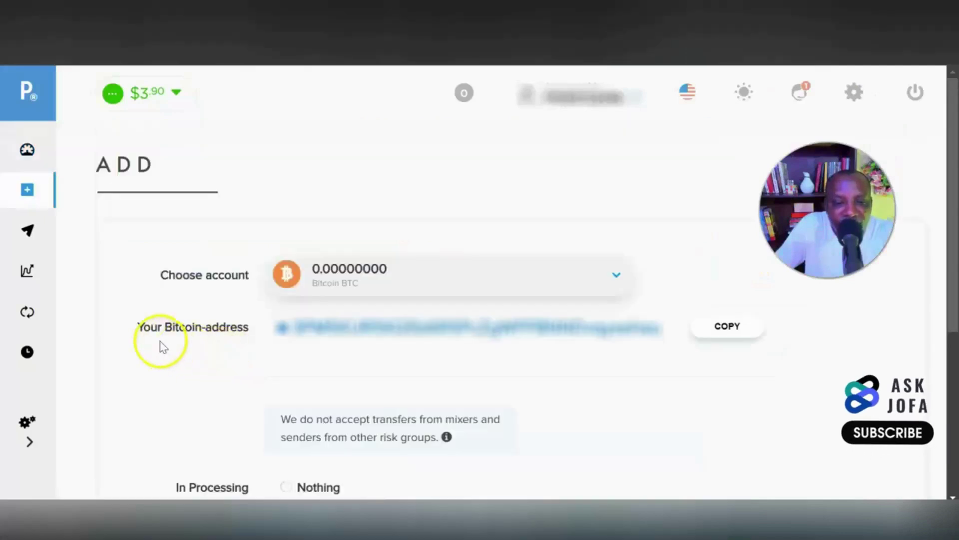
{"action": "left_click", "coordinate": [387, 327]}
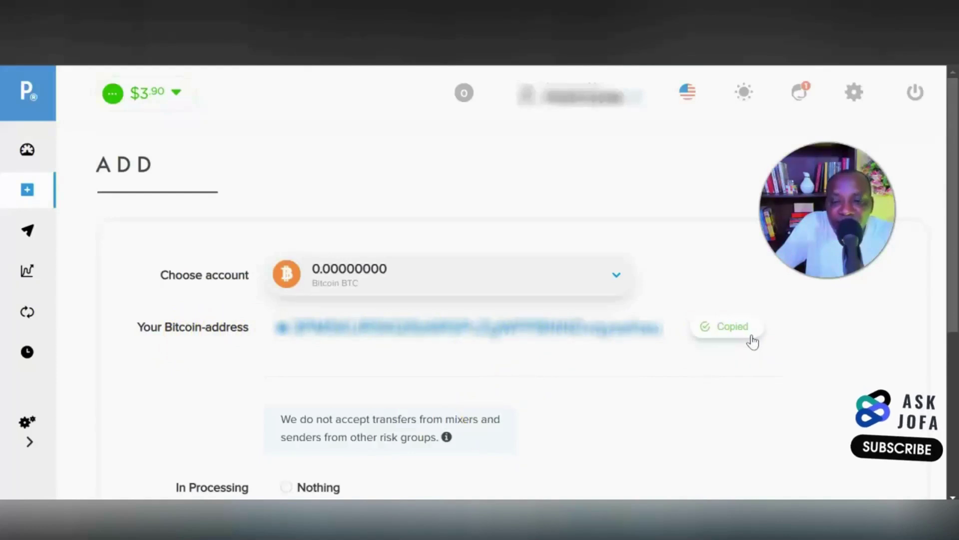
{"action": "scroll", "coordinate": [579, 376], "scroll_direction": "up", "scroll_amount": 1}
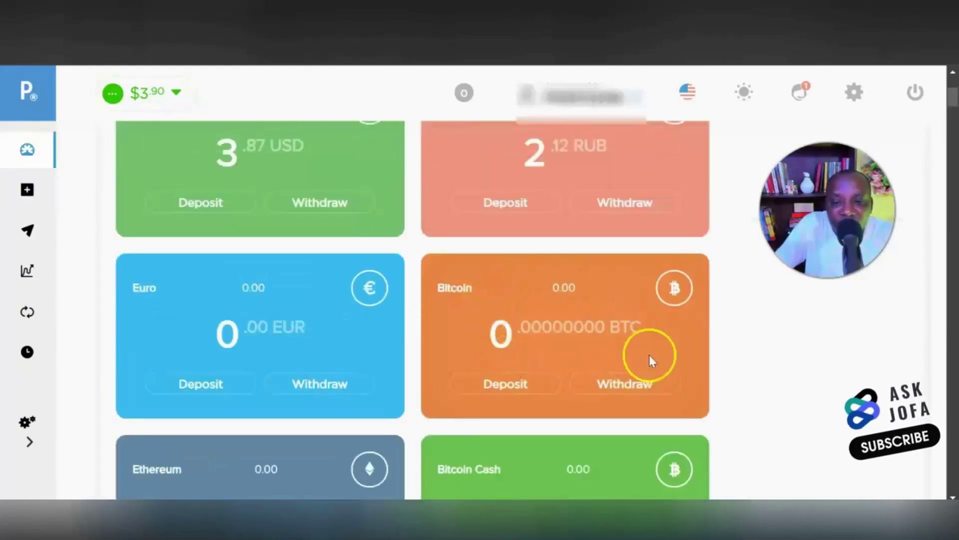
{"action": "scroll", "coordinate": [555, 337], "scroll_direction": "down", "scroll_amount": 4}
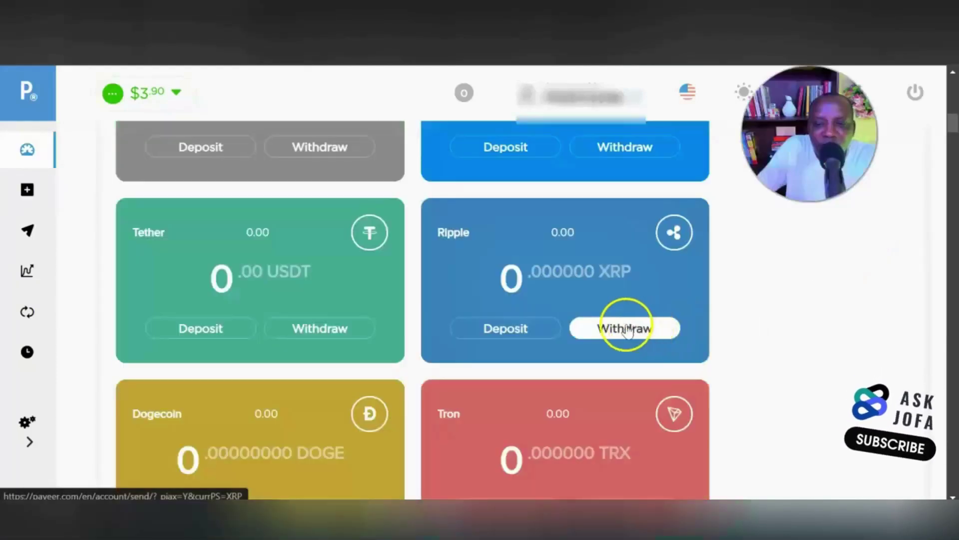
{"action": "scroll", "coordinate": [555, 338], "scroll_direction": "down", "scroll_amount": 1}
{"action": "scroll", "coordinate": [554, 331], "scroll_direction": "down", "scroll_amount": 3}
{"action": "scroll", "coordinate": [549, 337], "scroll_direction": "down", "scroll_amount": 4}
{"action": "scroll", "coordinate": [541, 347], "scroll_direction": "down", "scroll_amount": 4}
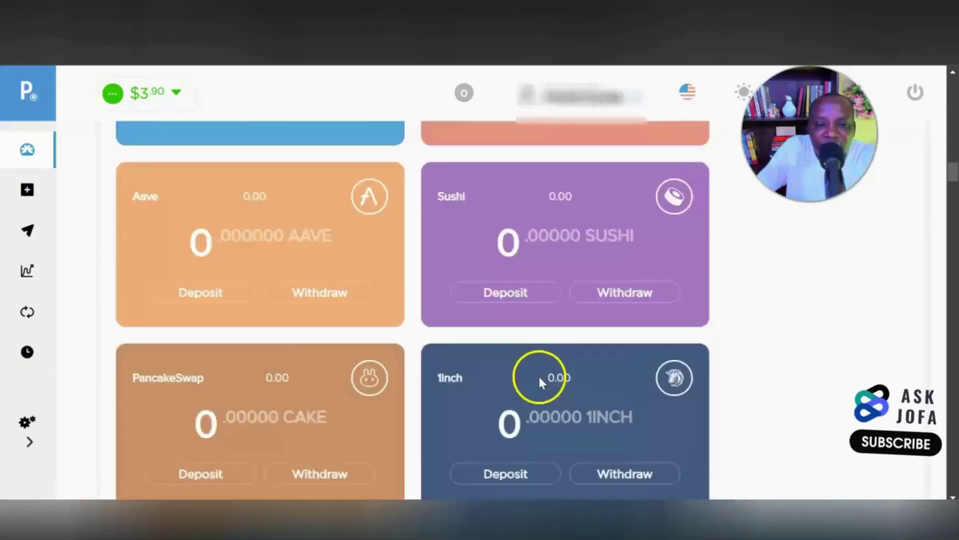
{"action": "scroll", "coordinate": [538, 377], "scroll_direction": "down", "scroll_amount": 3}
{"action": "scroll", "coordinate": [539, 379], "scroll_direction": "down", "scroll_amount": 3}
{"action": "scroll", "coordinate": [532, 383], "scroll_direction": "down", "scroll_amount": 1}
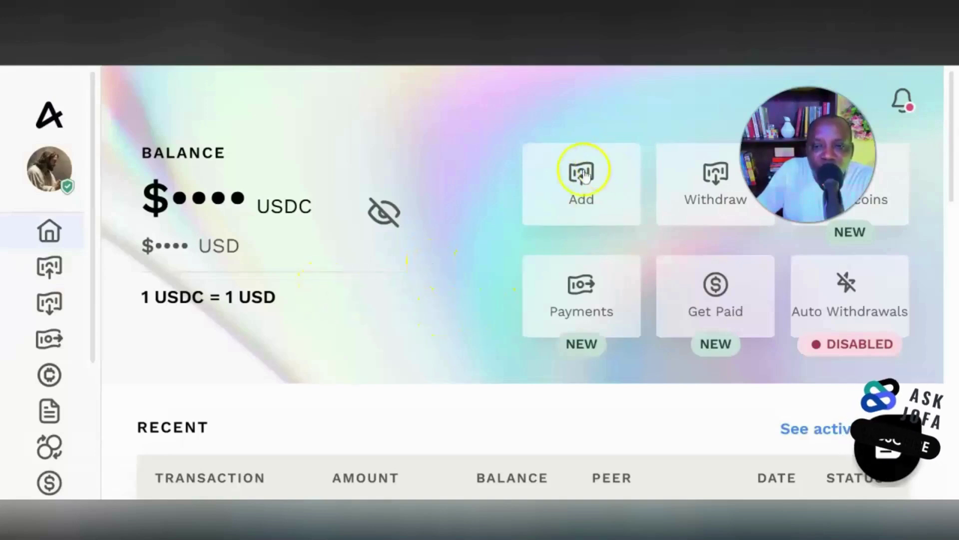
Add funds in Airtm using the Debit/Credit Card Nigeria payment method
{"action": "left_click", "coordinate": [592, 192]}
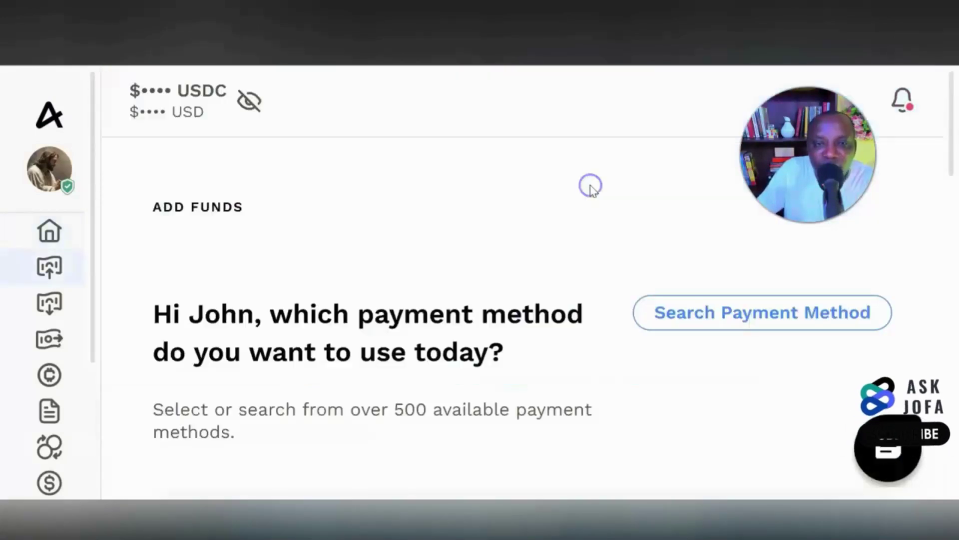
{"action": "left_click", "coordinate": [742, 312]}
{"action": "scroll", "coordinate": [455, 318], "scroll_direction": "down", "scroll_amount": 3}
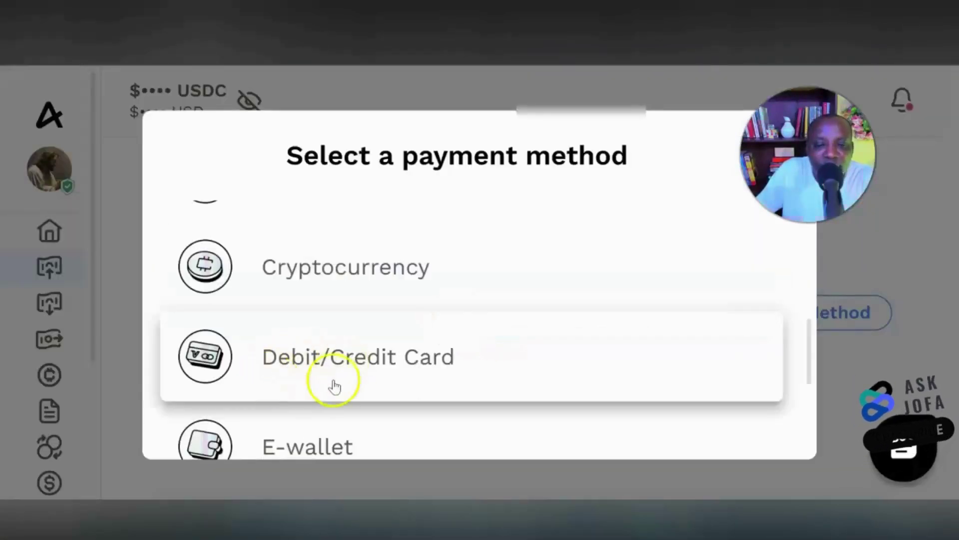
{"action": "left_click", "coordinate": [368, 362]}
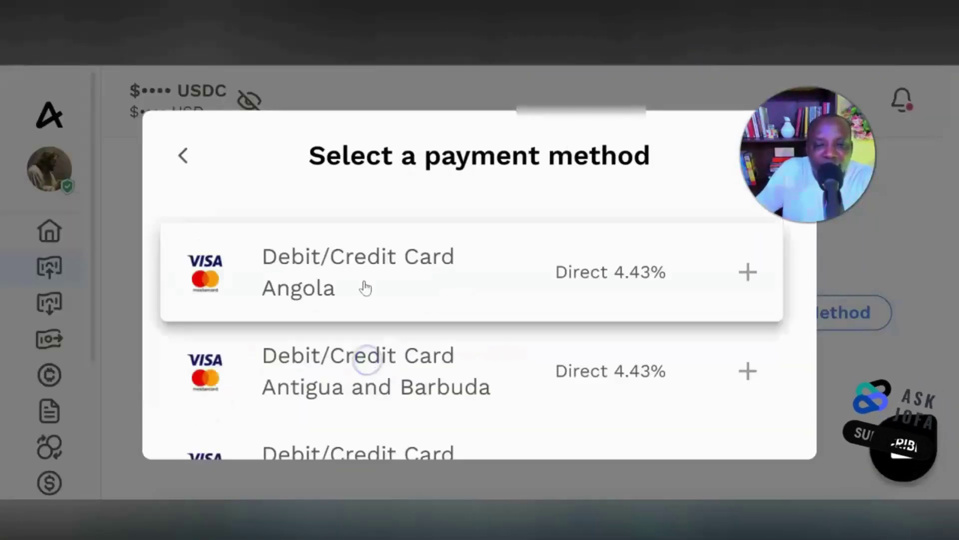
{"action": "scroll", "coordinate": [367, 353], "scroll_direction": "up", "scroll_amount": 1}
{"action": "scroll", "coordinate": [367, 345], "scroll_direction": "down", "scroll_amount": 2}
{"action": "scroll", "coordinate": [367, 345], "scroll_direction": "down", "scroll_amount": 3}
{"action": "scroll", "coordinate": [371, 352], "scroll_direction": "down", "scroll_amount": 3}
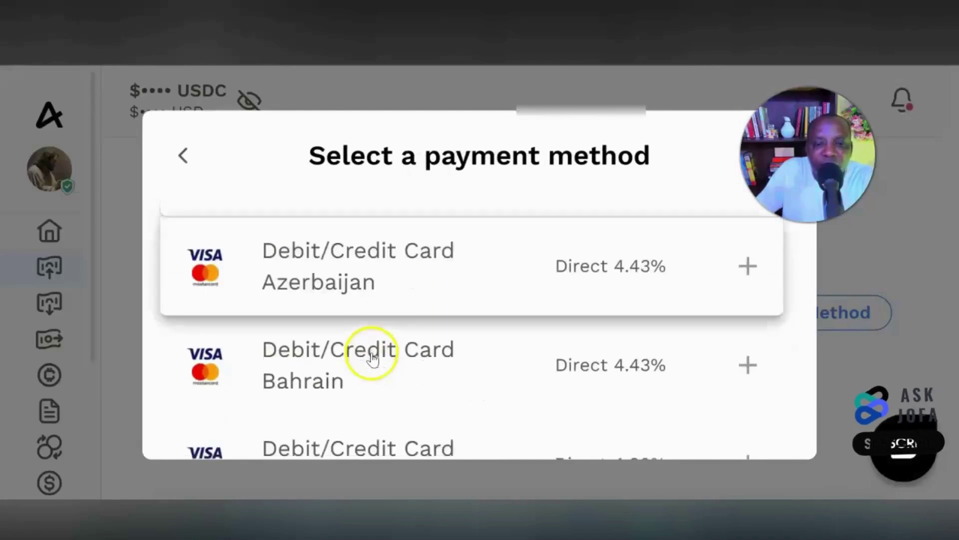
{"action": "scroll", "coordinate": [390, 360], "scroll_direction": "down", "scroll_amount": 4}
{"action": "scroll", "coordinate": [396, 367], "scroll_direction": "down", "scroll_amount": 2}
{"action": "scroll", "coordinate": [396, 367], "scroll_direction": "down", "scroll_amount": 3}
{"action": "scroll", "coordinate": [420, 359], "scroll_direction": "down", "scroll_amount": 2}
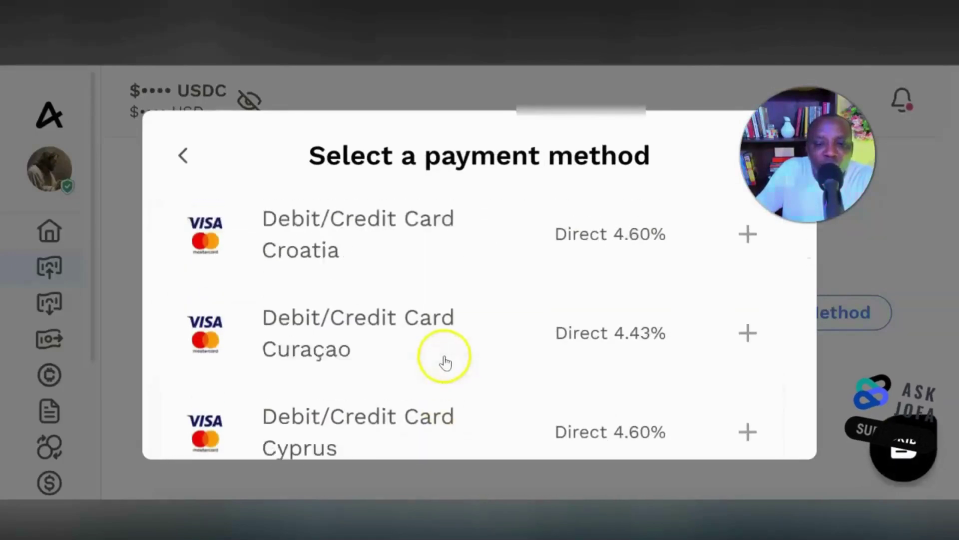
{"action": "scroll", "coordinate": [420, 356], "scroll_direction": "up", "scroll_amount": 2}
{"action": "scroll", "coordinate": [396, 324], "scroll_direction": "up", "scroll_amount": 1}
{"action": "scroll", "coordinate": [395, 324], "scroll_direction": "up", "scroll_amount": 5}
{"action": "scroll", "coordinate": [457, 300], "scroll_direction": "down", "scroll_amount": 10}
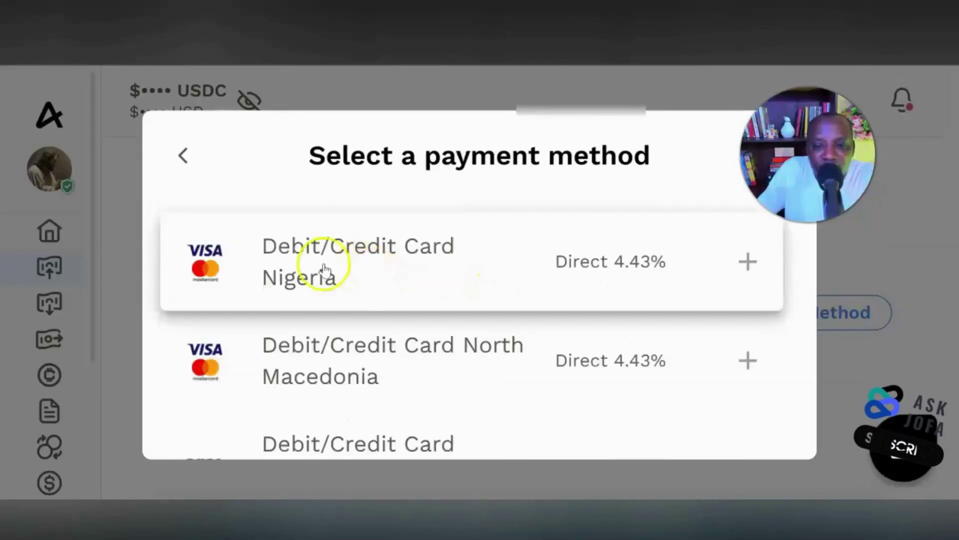
{"action": "left_click", "coordinate": [373, 278]}
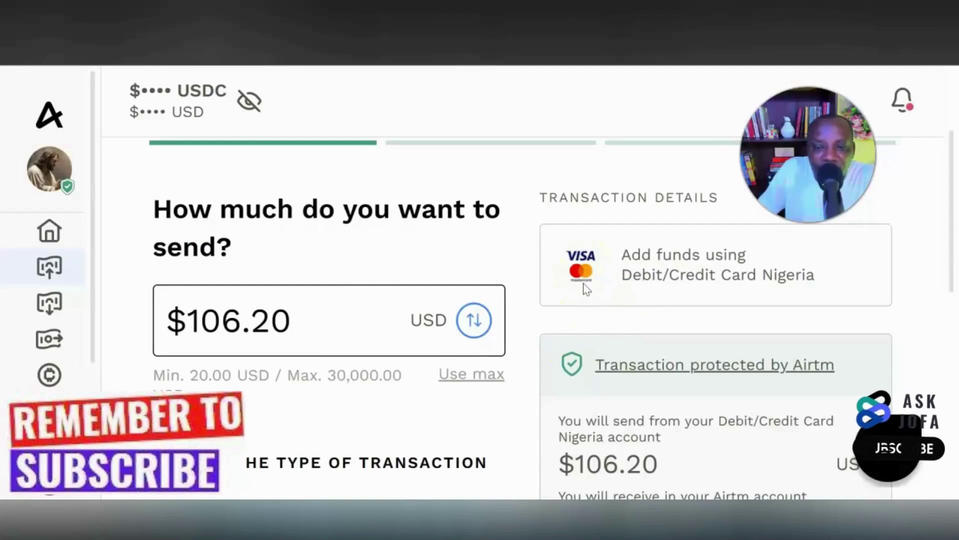
{"action": "scroll", "coordinate": [675, 457], "scroll_direction": "down", "scroll_amount": 2}
{"action": "scroll", "coordinate": [669, 422], "scroll_direction": "down", "scroll_amount": 1}
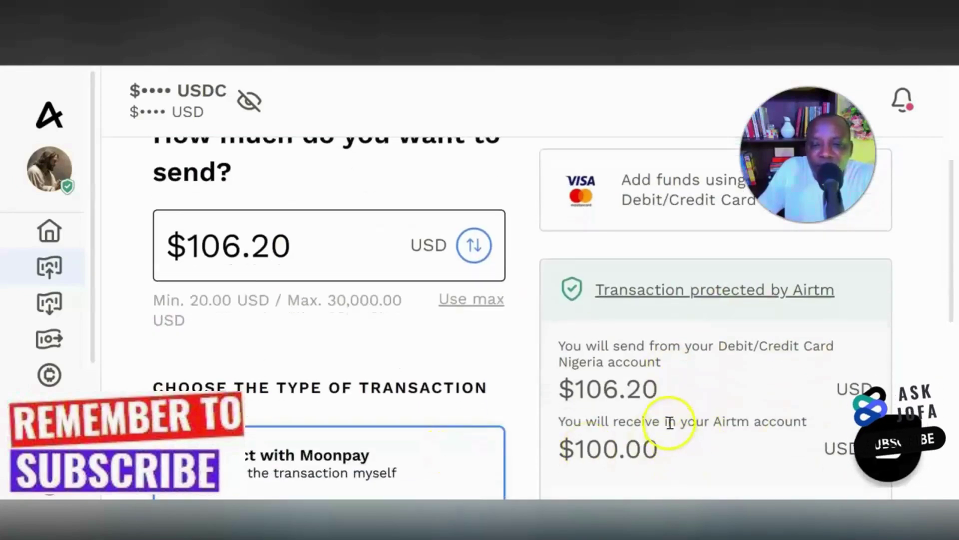
{"action": "scroll", "coordinate": [670, 422], "scroll_direction": "up", "scroll_amount": 2}
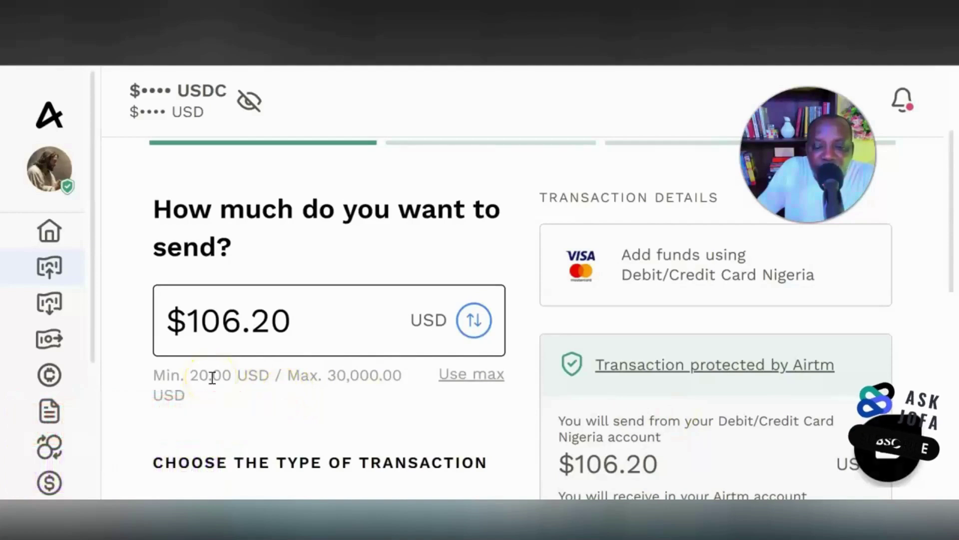
Highlight the 20 USD minimum amount on the Airtm send page
{"action": "left_click_drag", "start_coordinate": [213, 378], "coordinate": [192, 376]}
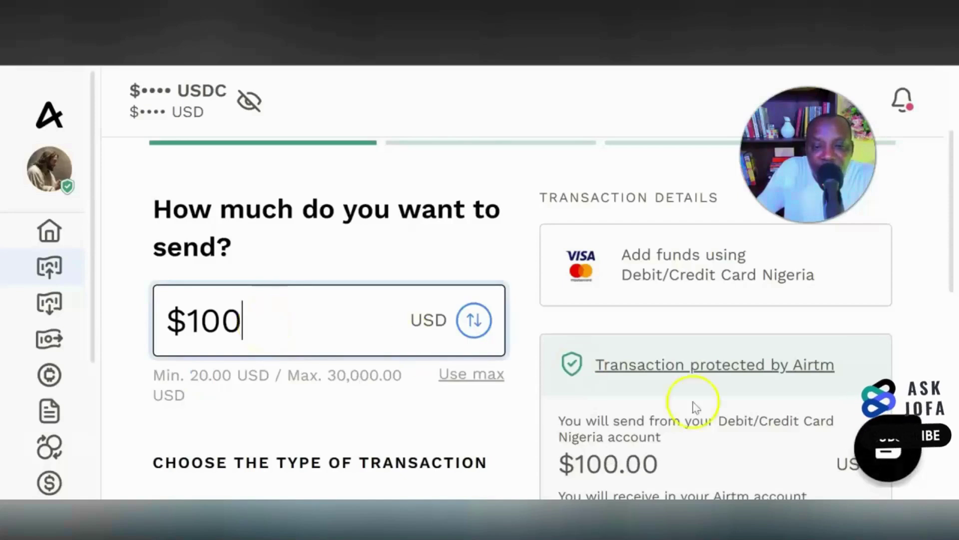
{"action": "scroll", "coordinate": [693, 406], "scroll_direction": "down", "scroll_amount": 3}
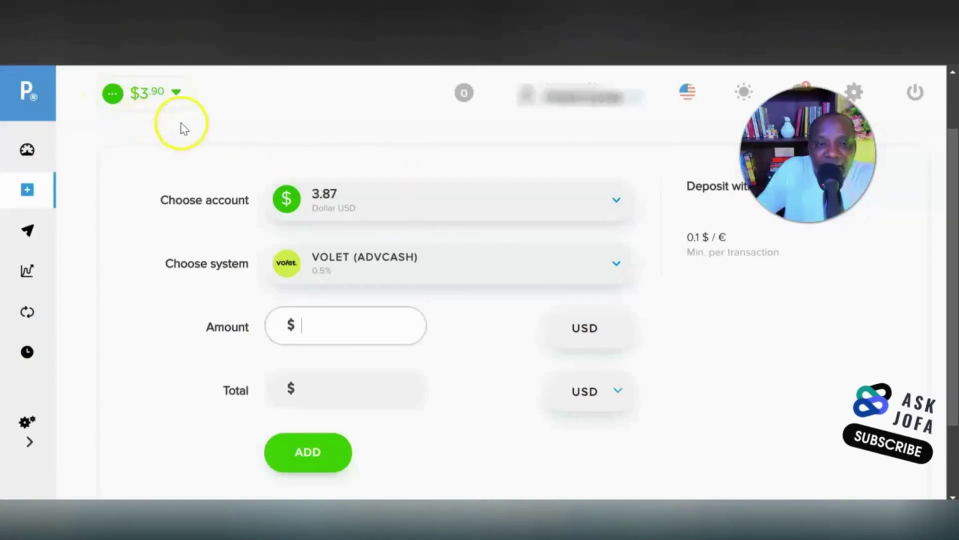
{"action": "left_click", "coordinate": [360, 263]}
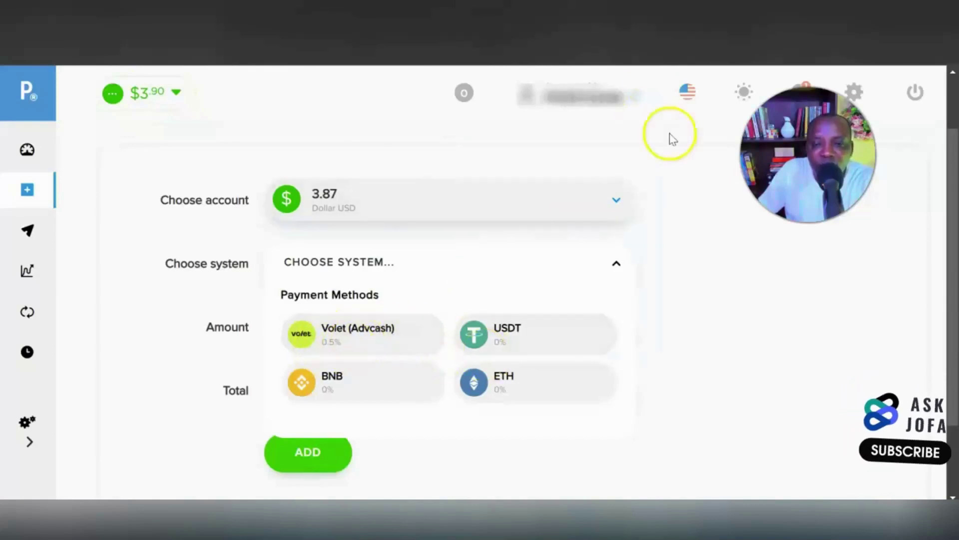
{"action": "left_click", "coordinate": [688, 92]}
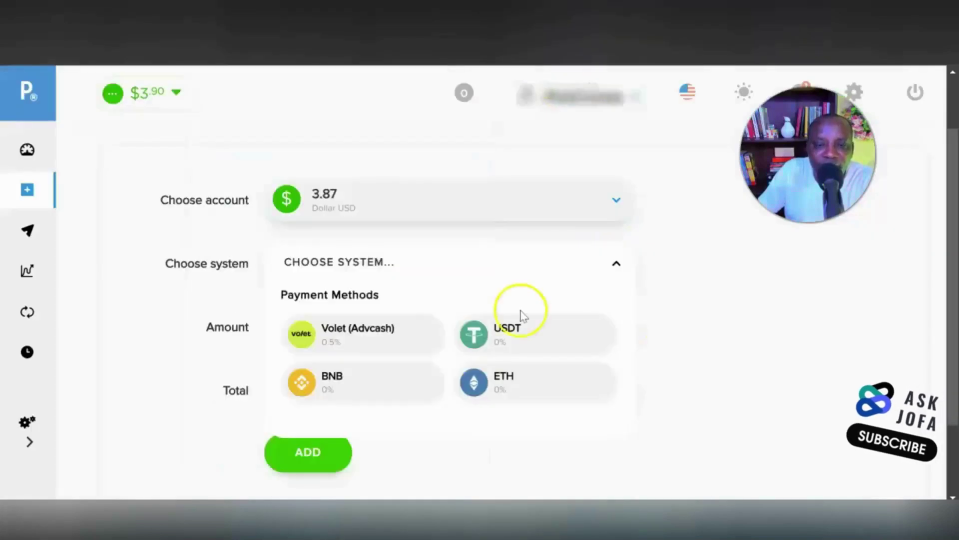
{"action": "left_click", "coordinate": [343, 328]}
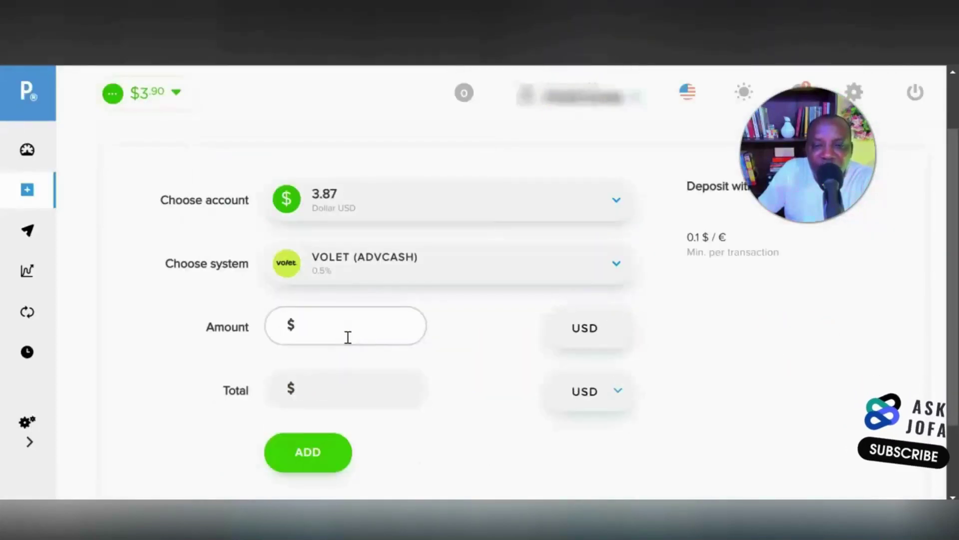
{"action": "left_click", "coordinate": [738, 51]}
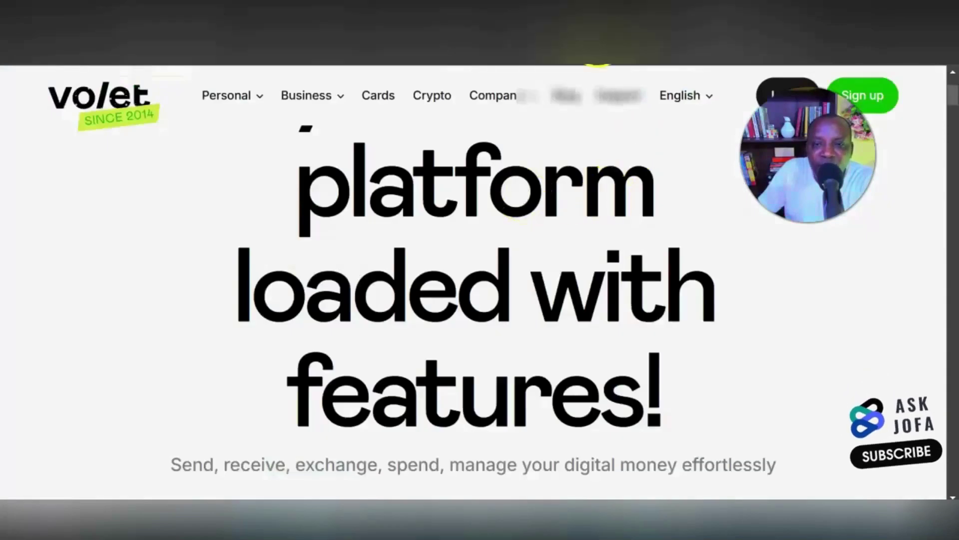
{"action": "left_click", "coordinate": [449, 30]}
Select the amount field on the Volet (Advcash) deposit form, ready for entry
{"action": "left_click", "coordinate": [349, 327]}
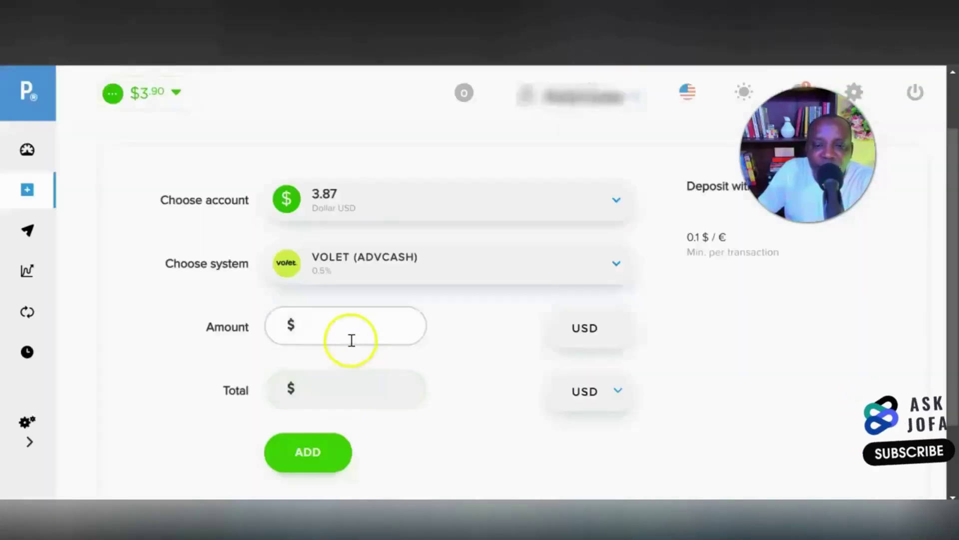